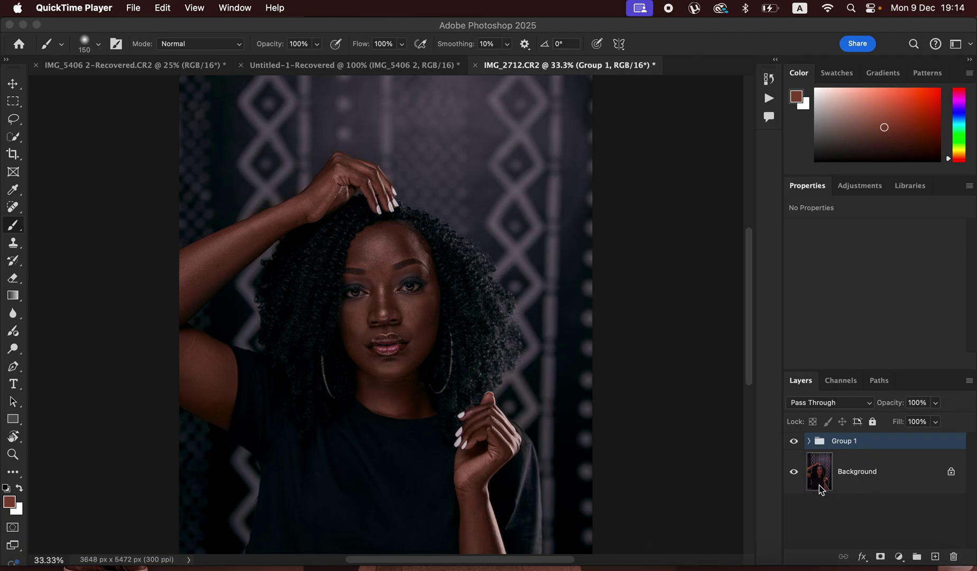
# - Compare the portrait with and without the adjustments in Group 1 by toggling the group's visibility
pyautogui.click(794, 447)
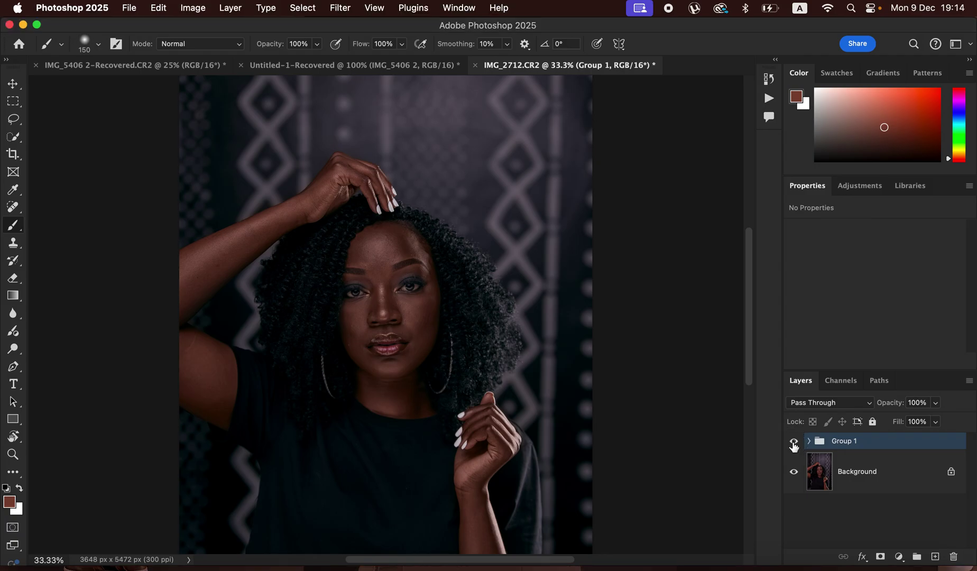
pyautogui.click(794, 444)
pyautogui.click(794, 446)
pyautogui.click(795, 448)
pyautogui.click(794, 448)
pyautogui.click(795, 449)
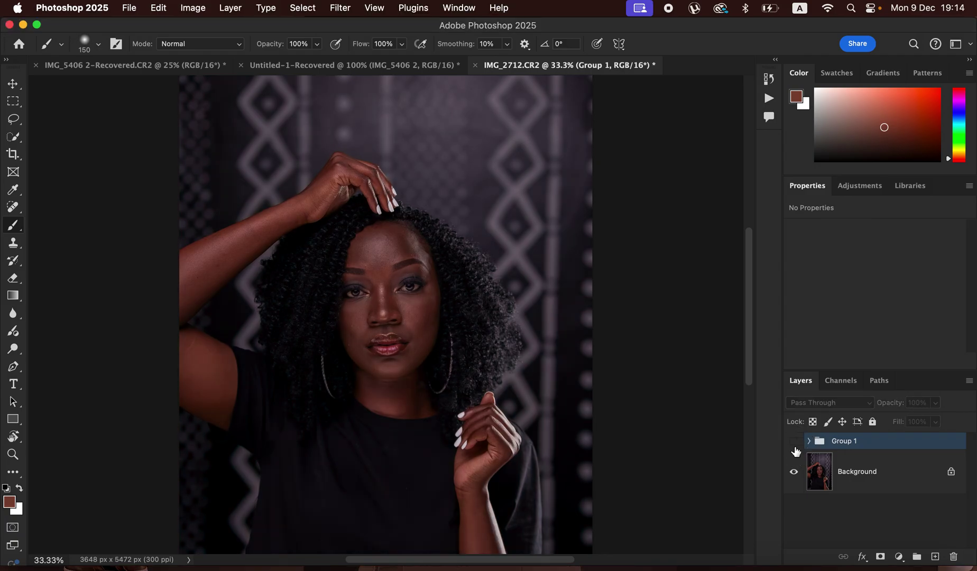
pyautogui.click(795, 449)
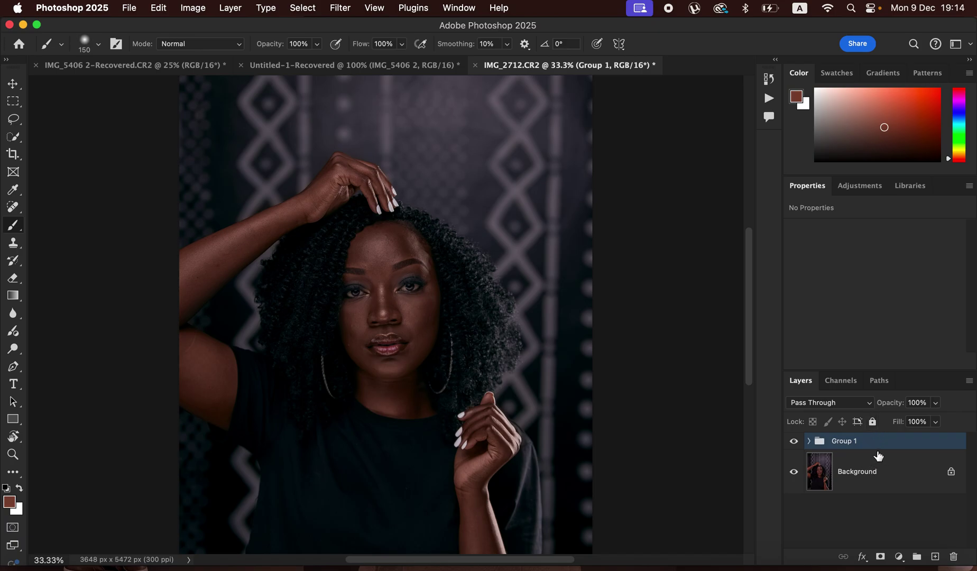
# - Delete Group 1 from the document and inspect the uneven skin tones on the face up close
pyautogui.moveTo(882, 448); pyautogui.dragTo(954, 556)
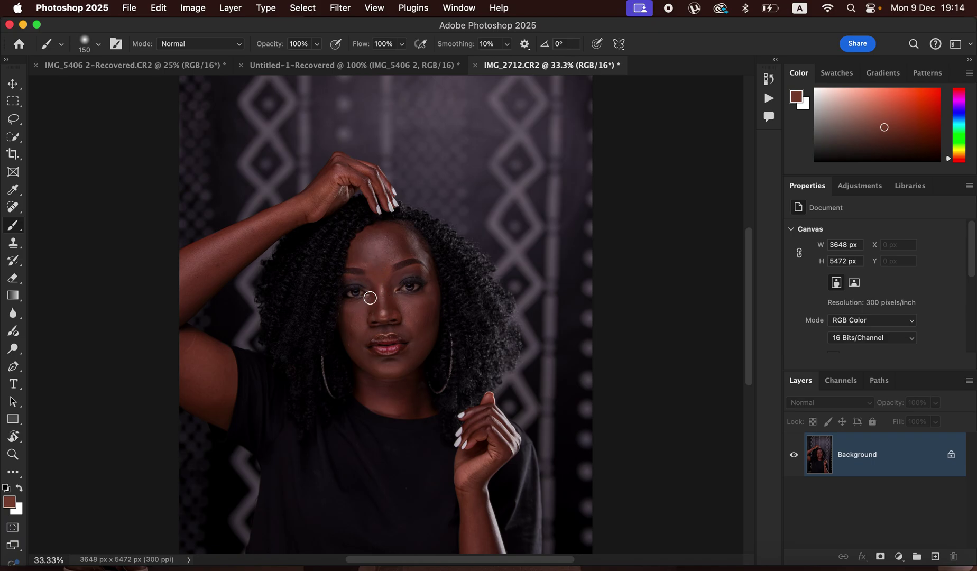
pyautogui.scroll(3, 369, 297)
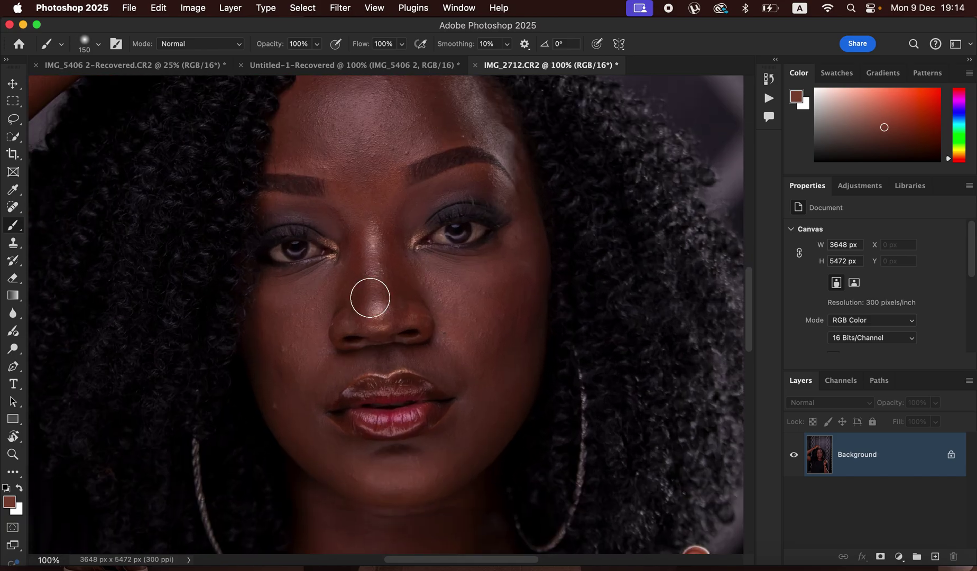
pyautogui.scroll(3, 481, 249)
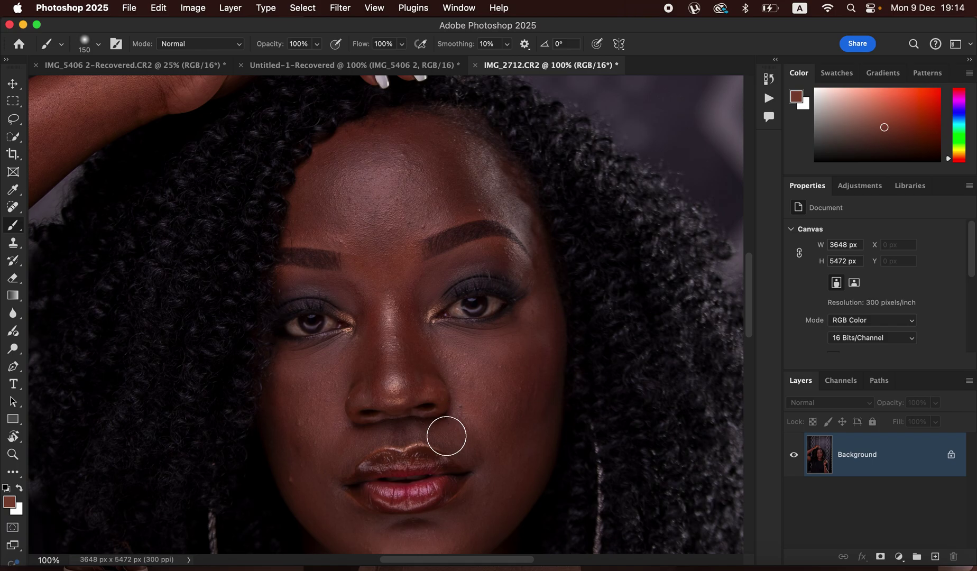
pyautogui.press('super+minus')
pyautogui.press('super+minus')
pyautogui.press('super+minus')
pyautogui.press('super+minus')
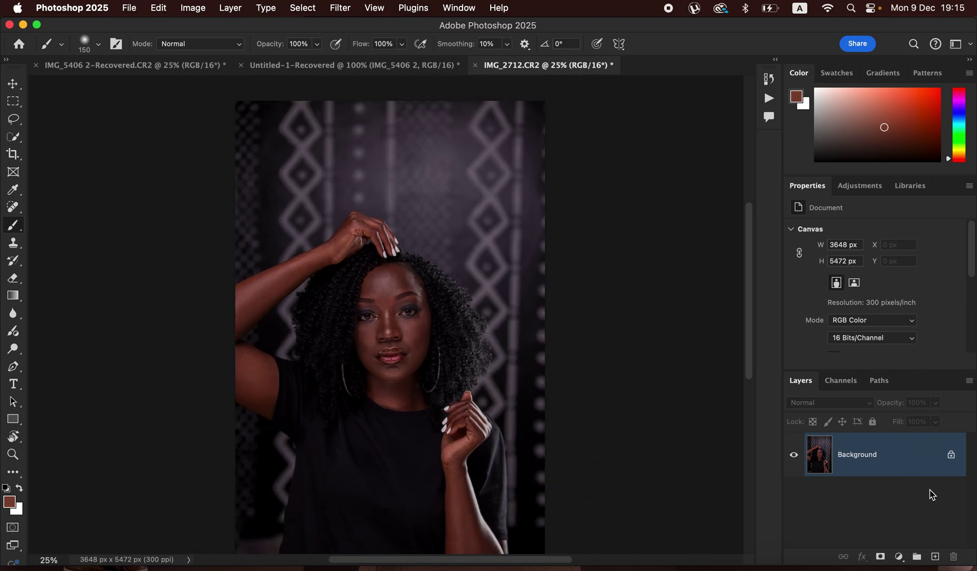
# - Add a new empty layer above the Background and ready the Brush tool with the Soft Round preset at 0% hardness
pyautogui.click(935, 557)
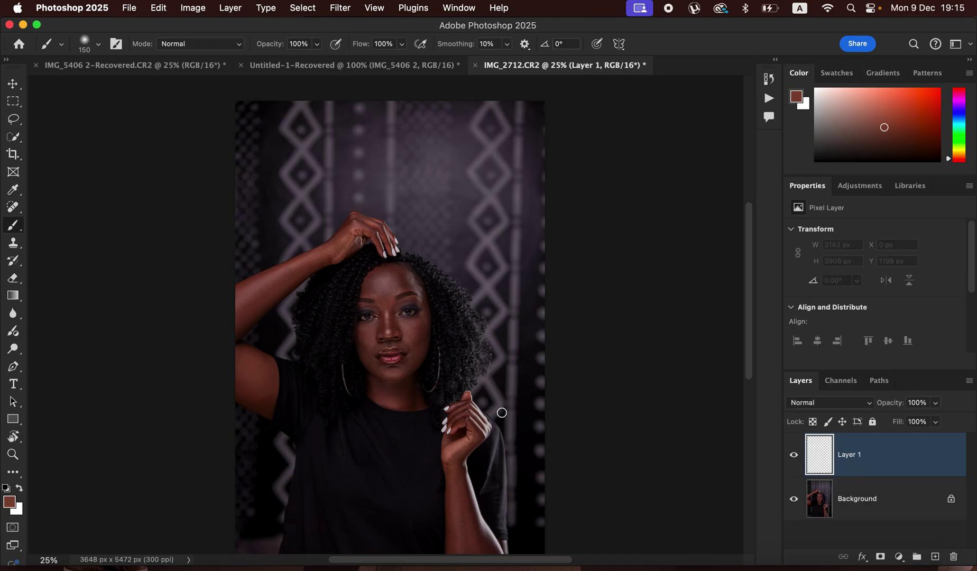
pyautogui.rightClick(13, 228)
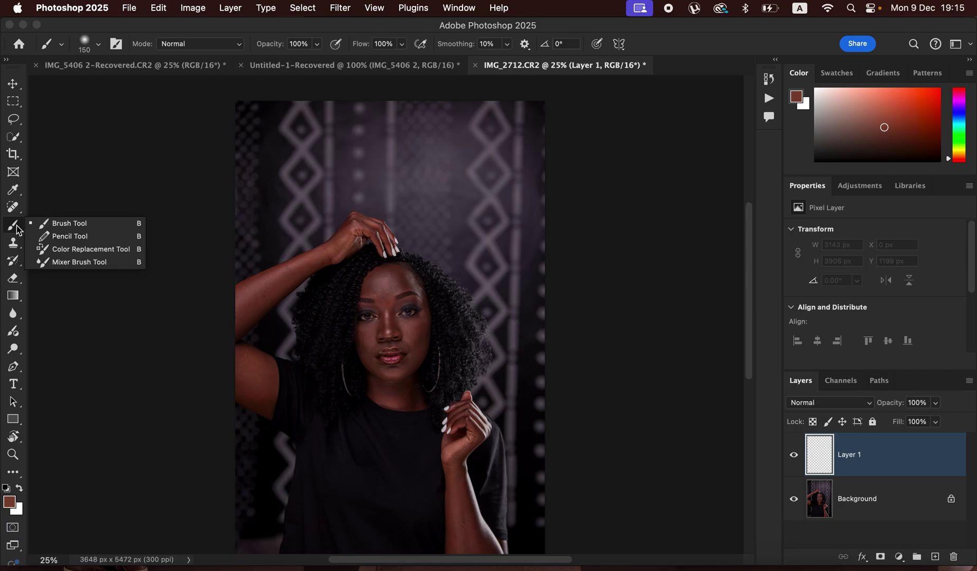
pyautogui.click(65, 223)
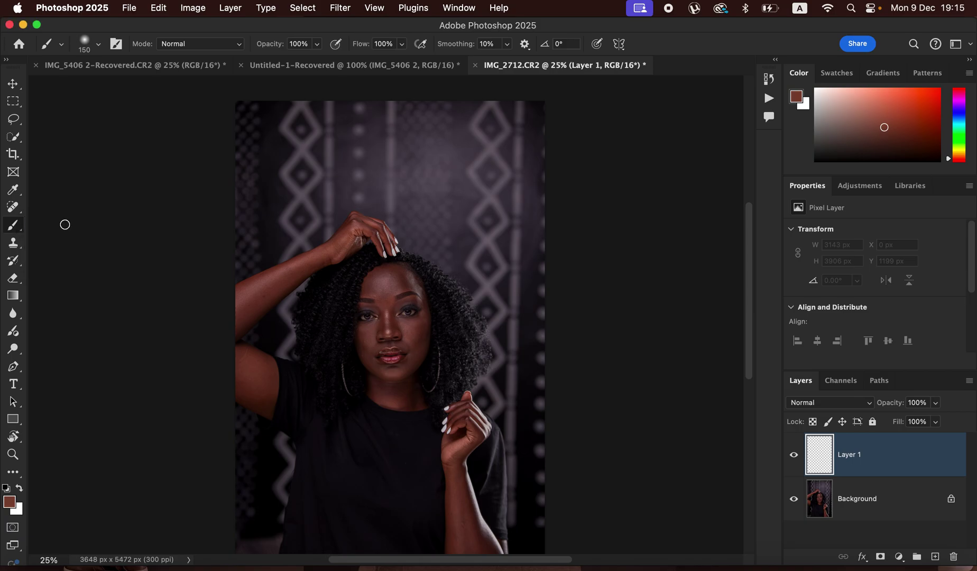
pyautogui.click(98, 45)
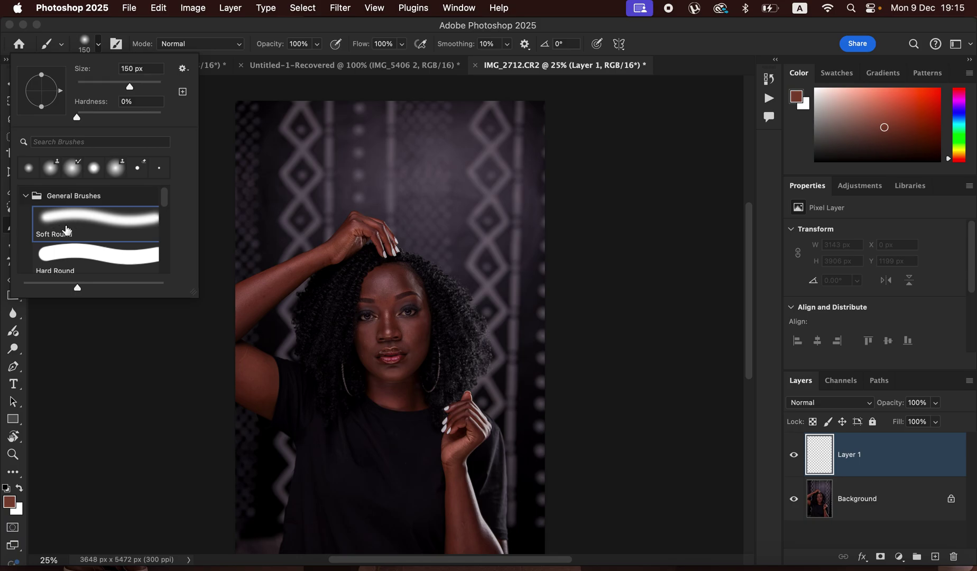
pyautogui.click(229, 28)
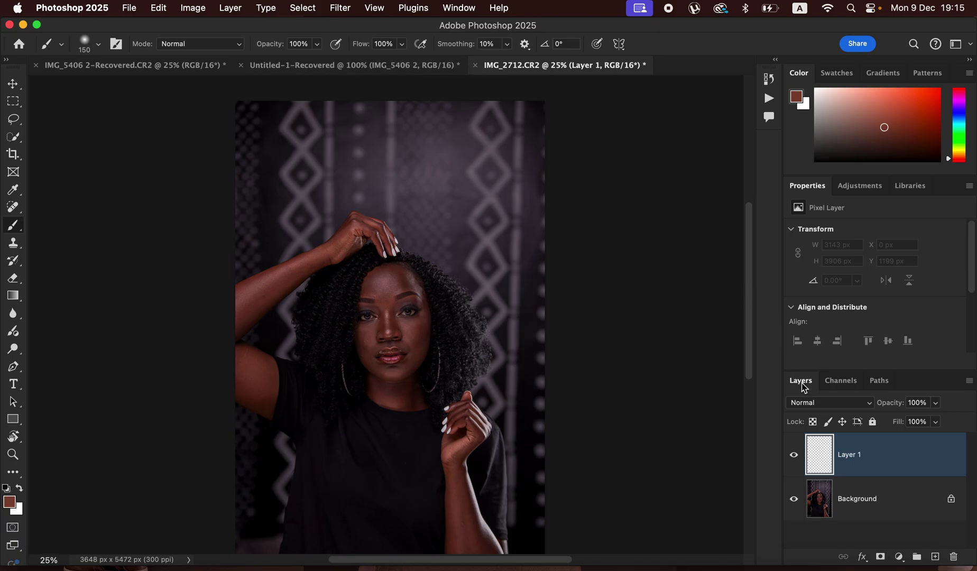
# - Set the blend mode of Layer 1 to Color
pyautogui.click(837, 405)
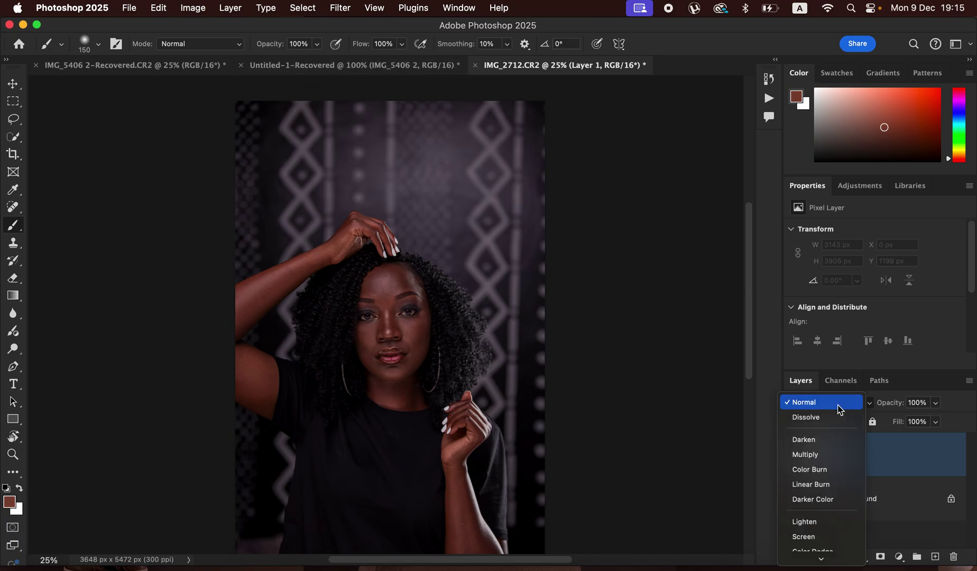
pyautogui.scroll(-3, 824, 541)
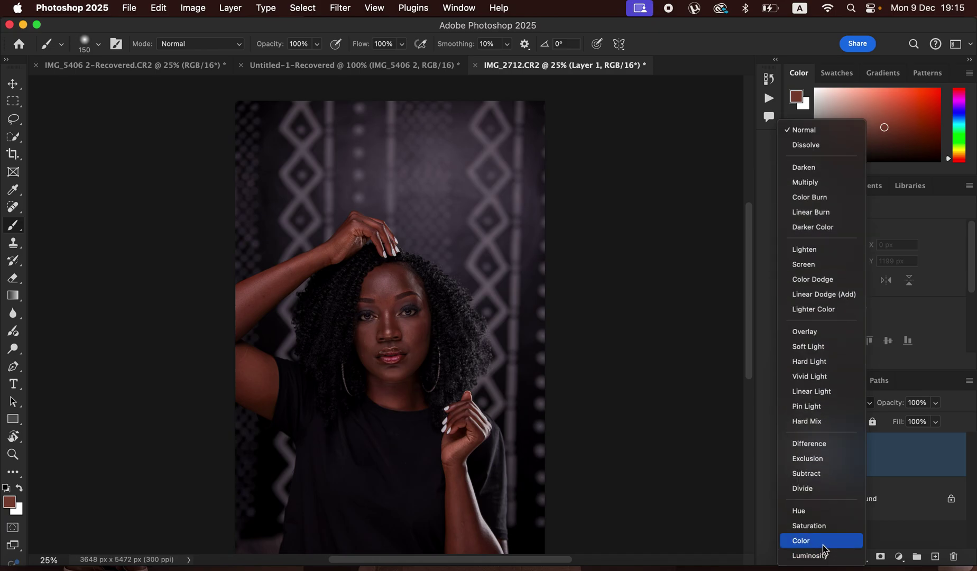
pyautogui.click(823, 548)
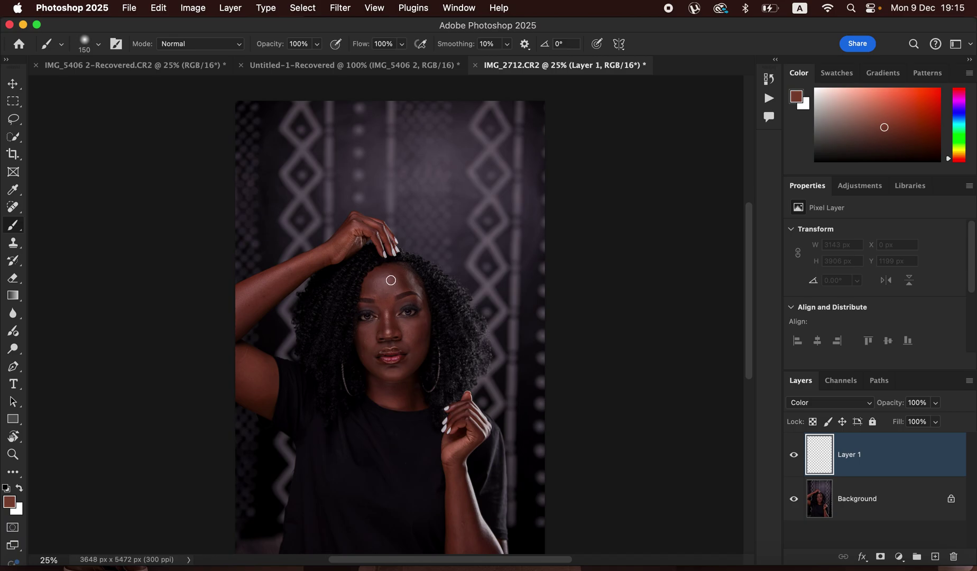
# - Sample a warm reddish-brown skin tone from the raised arm as the foreground colour for painting
pyautogui.press('super+equal')
pyautogui.press('super+equal')
pyautogui.press('super+equal')
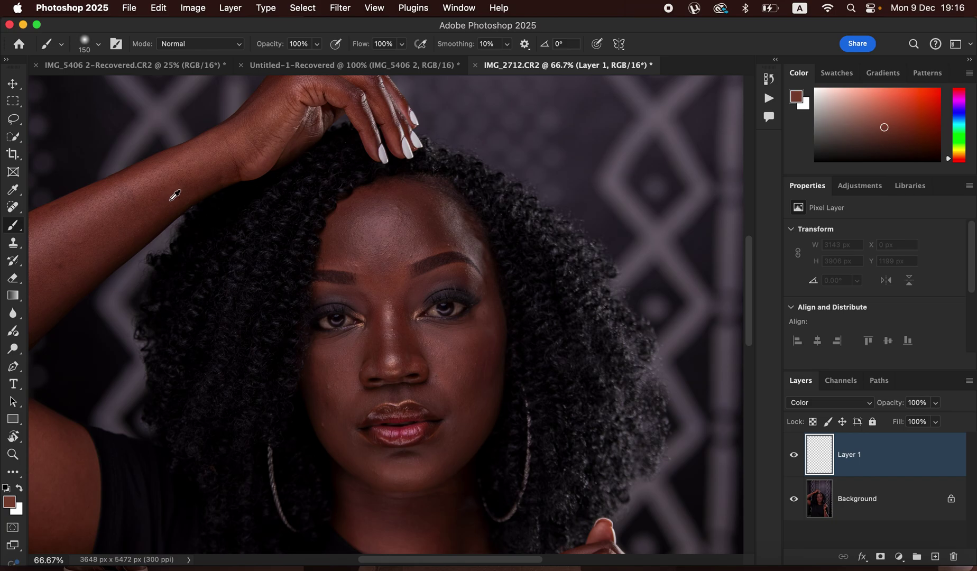
pyautogui.moveTo(171, 195); pyautogui.dragTo(171, 194)
pyautogui.keyDown('alt'); pyautogui.click(271, 125); pyautogui.keyUp('alt')
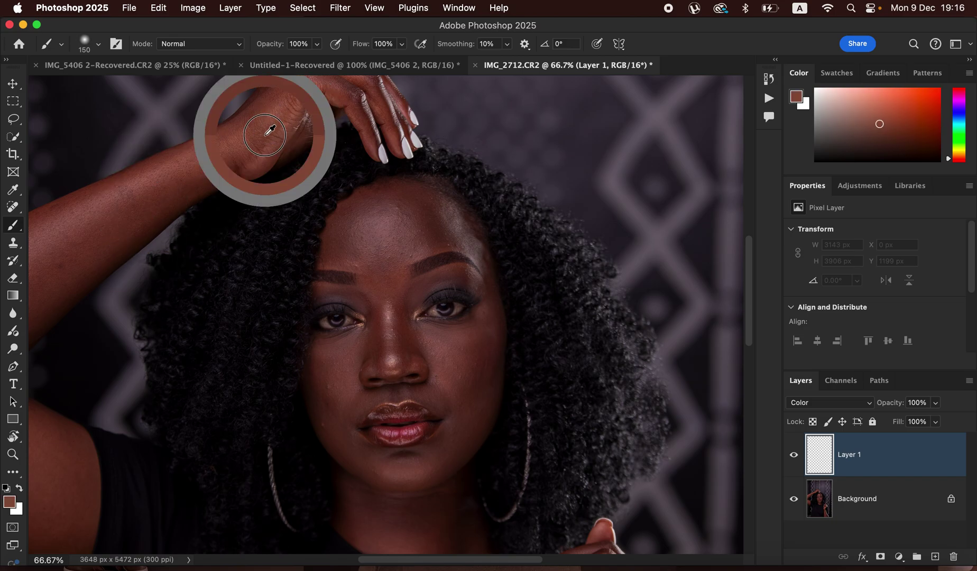
pyautogui.keyDown('alt'); pyautogui.click(262, 143); pyautogui.keyUp('alt')
pyautogui.keyDown('alt'); pyautogui.click(171, 196); pyautogui.keyUp('alt')
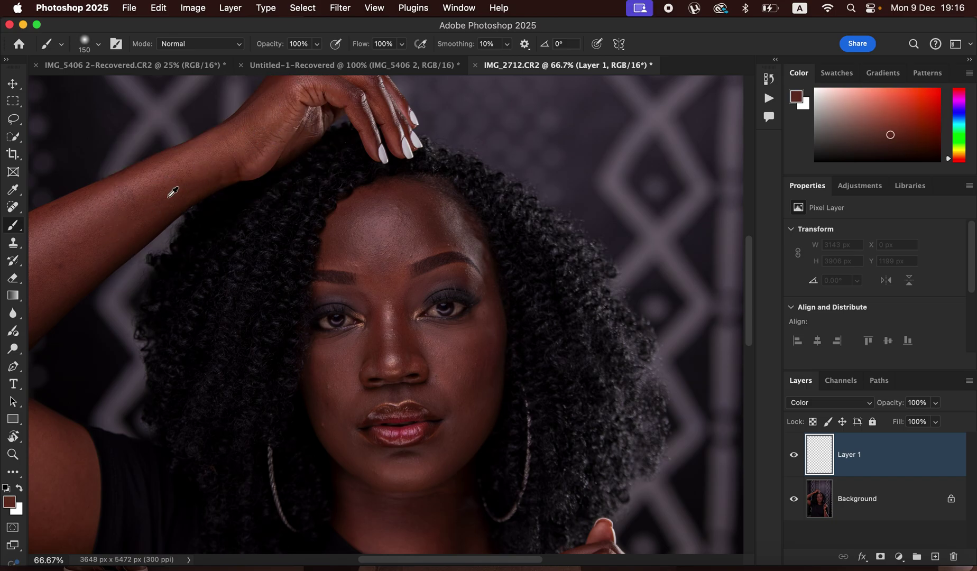
pyautogui.keyDown('alt'); pyautogui.click(168, 198); pyautogui.keyUp('alt')
pyautogui.keyDown('alt'); pyautogui.click(62, 450); pyautogui.keyUp('alt')
# - Paint the sampled skin tone over the forehead and the rest of the face with an enlarged soft brush
pyautogui.press(']')
pyautogui.press(']')
pyautogui.moveTo(375, 213)
pyautogui.mouseDown()
pyautogui.moveTo(350, 247)
pyautogui.moveTo(367, 246)
pyautogui.moveTo(375, 271)
pyautogui.moveTo(386, 252)
pyautogui.moveTo(429, 235)
pyautogui.moveTo(395, 215)
pyautogui.moveTo(412, 199)
pyautogui.moveTo(401, 205)
pyautogui.moveTo(463, 236)
pyautogui.moveTo(421, 216)
pyautogui.moveTo(396, 232)
pyautogui.moveTo(385, 265)
pyautogui.moveTo(393, 324)
pyautogui.moveTo(334, 362)
pyautogui.moveTo(343, 360)
pyautogui.moveTo(343, 374)
pyautogui.moveTo(458, 371)
pyautogui.moveTo(434, 337)
pyautogui.moveTo(466, 343)
pyautogui.moveTo(491, 317)
pyautogui.moveTo(477, 402)
pyautogui.moveTo(425, 391)
pyautogui.moveTo(465, 420)
pyautogui.moveTo(453, 444)
pyautogui.moveTo(394, 470)
pyautogui.moveTo(347, 443)
pyautogui.moveTo(329, 404)
pyautogui.moveTo(354, 454)
pyautogui.moveTo(328, 376)
pyautogui.moveTo(331, 392)
pyautogui.moveTo(385, 316)
pyautogui.moveTo(383, 252)
pyautogui.moveTo(400, 231)
pyautogui.moveTo(430, 221)
pyautogui.mouseUp()
# - Paint the sampled skin tone over the temple and the outer eye area with a smaller brush, down to about 80 px
pyautogui.press('[')
pyautogui.press('[')
pyautogui.press('[')
pyautogui.press('[')
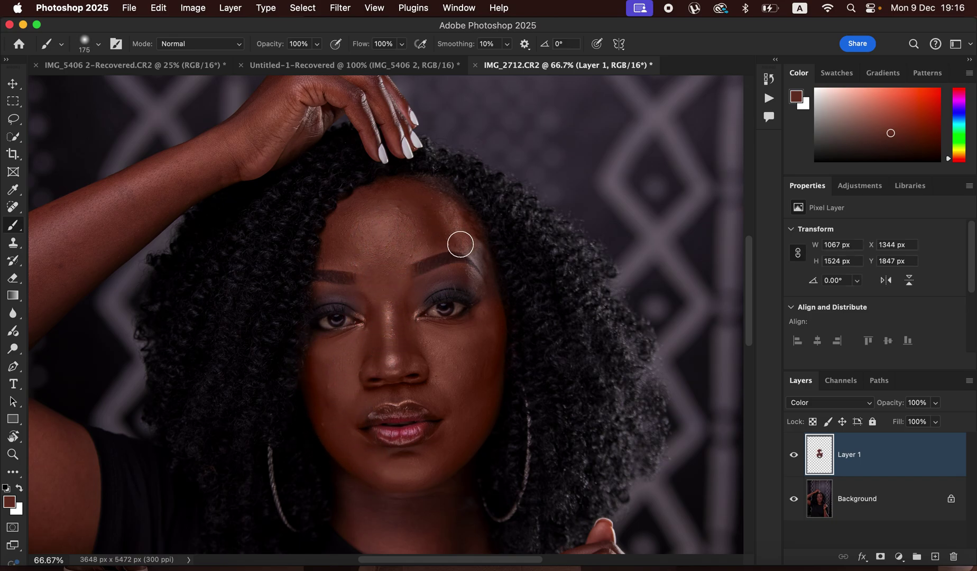
pyautogui.press('[')
pyautogui.press('[')
pyautogui.moveTo(473, 247)
pyautogui.mouseDown()
pyautogui.moveTo(493, 278)
pyautogui.moveTo(495, 299)
pyautogui.moveTo(485, 294)
pyautogui.mouseUp()
pyautogui.press(']')
# - Paint the sampled skin tone over the neck with a 200 px brush
pyautogui.moveTo(476, 405); pyautogui.dragTo(497, 262)
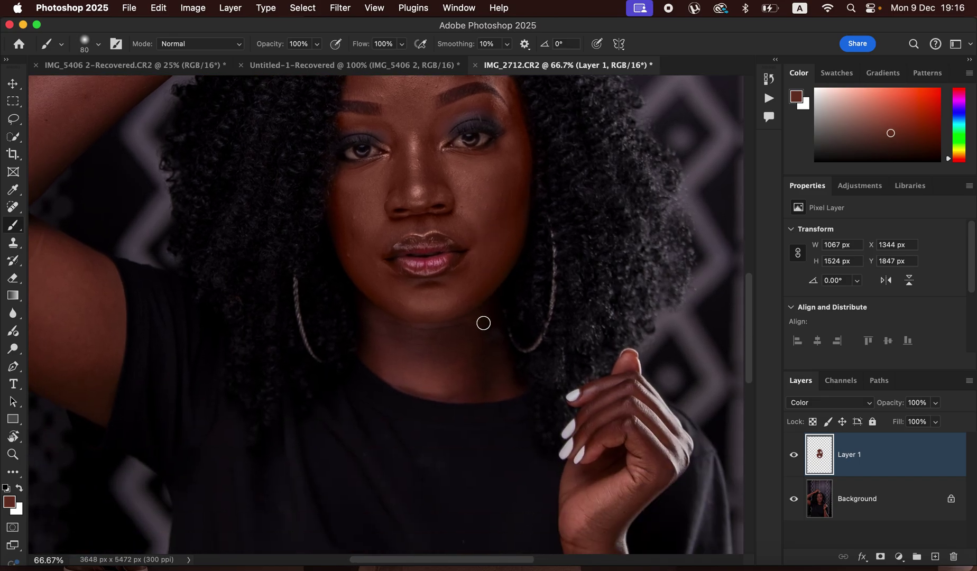
pyautogui.press(']')
pyautogui.press(']')
pyautogui.press(']')
pyautogui.press(']')
pyautogui.press(']')
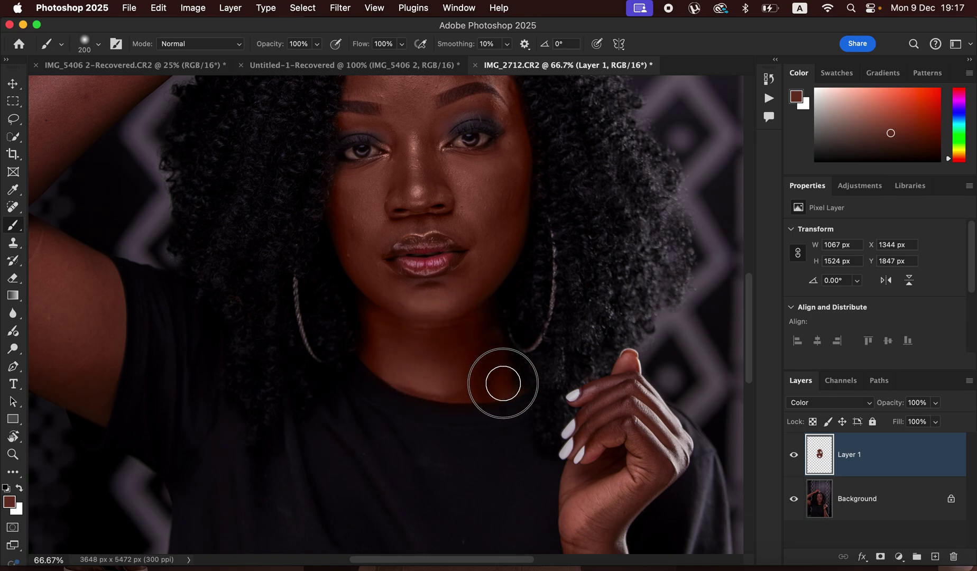
# - Paint the sampled skin tone over the lowered hand and its forearm, using a 90 px brush for the finer areas
pyautogui.moveTo(448, 358)
pyautogui.mouseDown()
pyautogui.moveTo(426, 312)
pyautogui.moveTo(552, 327)
pyautogui.moveTo(605, 351)
pyautogui.moveTo(570, 207)
pyautogui.mouseUp()
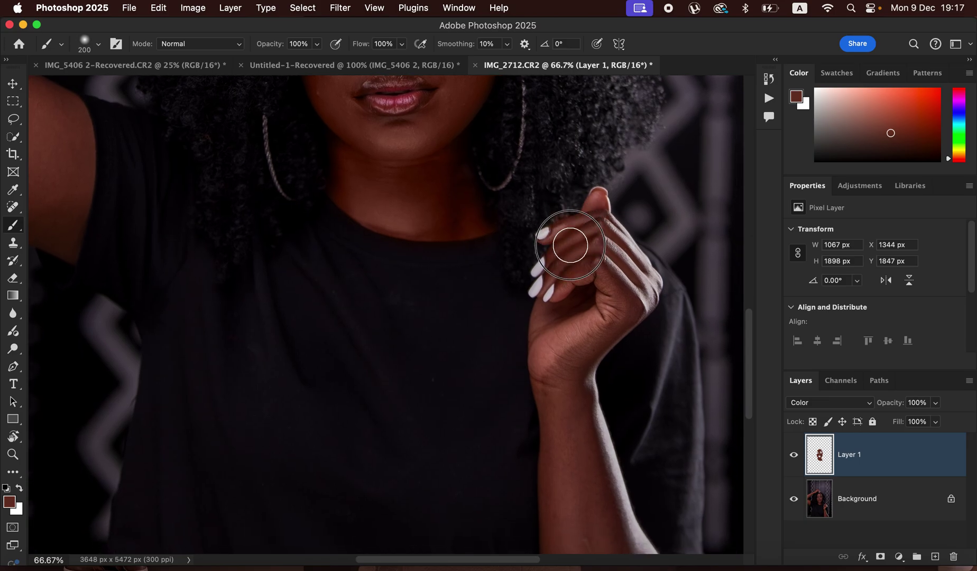
pyautogui.moveTo(577, 270)
pyautogui.mouseDown()
pyautogui.moveTo(592, 236)
pyautogui.moveTo(633, 283)
pyautogui.moveTo(605, 320)
pyautogui.moveTo(590, 322)
pyautogui.moveTo(586, 308)
pyautogui.moveTo(556, 327)
pyautogui.moveTo(550, 352)
pyautogui.moveTo(566, 457)
pyautogui.moveTo(567, 388)
pyautogui.moveTo(591, 470)
pyautogui.mouseUp()
pyautogui.moveTo(599, 489)
pyautogui.mouseDown()
pyautogui.moveTo(632, 535)
pyautogui.moveTo(578, 543)
pyautogui.moveTo(566, 514)
pyautogui.mouseUp()
pyautogui.scroll(-5, 589, 409)
pyautogui.moveTo(555, 521)
pyautogui.mouseDown()
pyautogui.moveTo(637, 485)
pyautogui.moveTo(657, 509)
pyautogui.moveTo(676, 502)
pyautogui.moveTo(671, 490)
pyautogui.moveTo(622, 534)
pyautogui.moveTo(563, 471)
pyautogui.moveTo(565, 278)
pyautogui.moveTo(582, 209)
pyautogui.moveTo(624, 174)
pyautogui.moveTo(626, 192)
pyautogui.moveTo(632, 158)
pyautogui.moveTo(631, 173)
pyautogui.mouseUp()
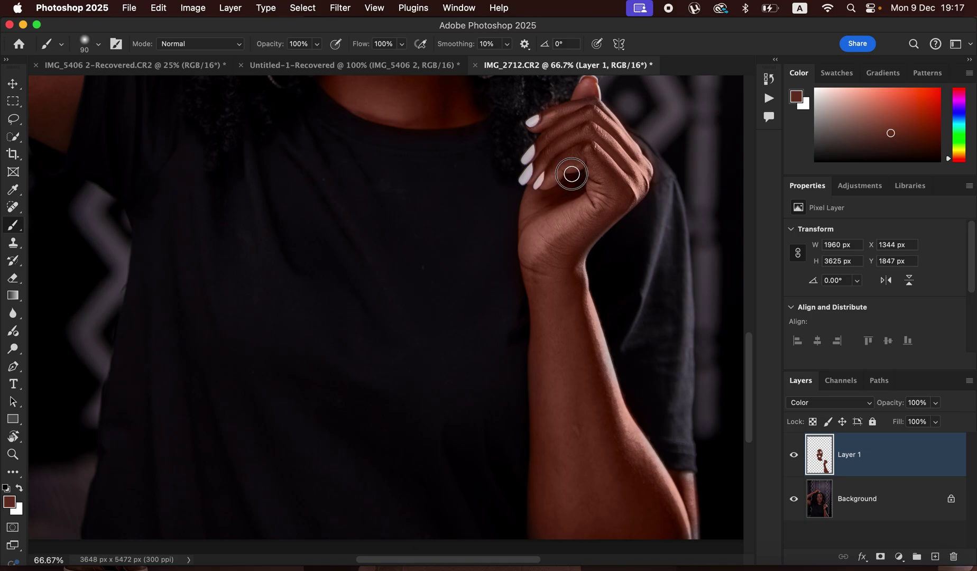
# - Paint the sampled skin tone over the upper part of the raised arm near the sleeve with a 300 px brush
pyautogui.scroll(10, 523, 249)
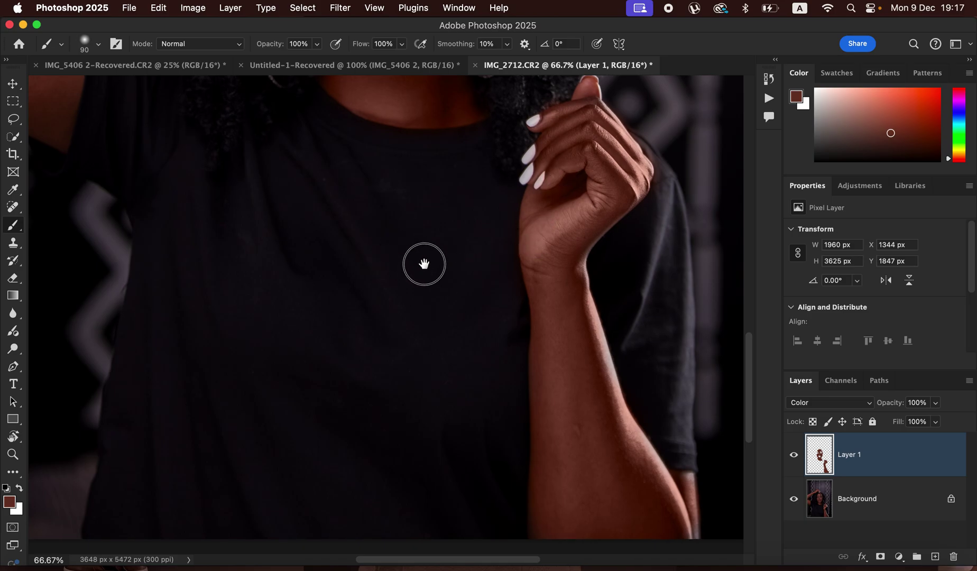
pyautogui.hscroll(-5, 423, 264)
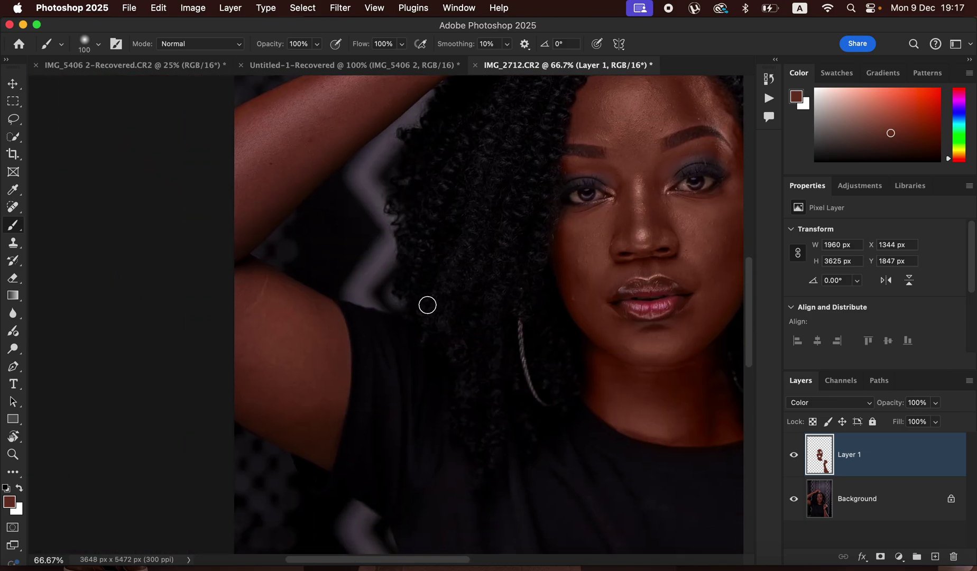
pyautogui.press(']')
pyautogui.moveTo(270, 305)
pyautogui.mouseDown()
pyautogui.moveTo(248, 289)
pyautogui.moveTo(317, 340)
pyautogui.moveTo(328, 369)
pyautogui.moveTo(318, 413)
pyautogui.moveTo(267, 380)
pyautogui.moveTo(317, 439)
pyautogui.moveTo(246, 329)
pyautogui.mouseUp()
# - Paint the sampled skin tone along the raised forearm, wrist and hand, using a 125 px brush around the fingers
pyautogui.scroll(5, 476, 328)
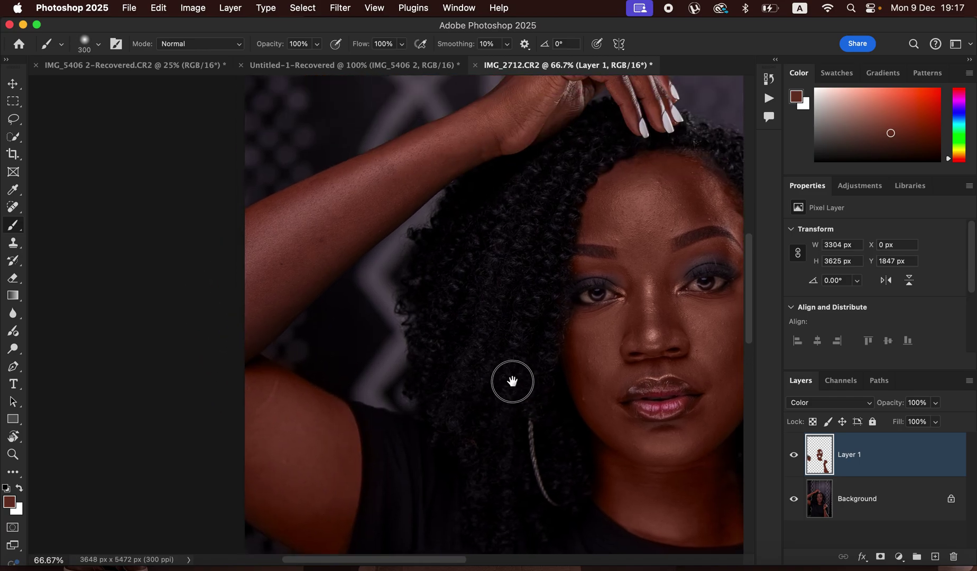
pyautogui.moveTo(299, 244)
pyautogui.mouseDown()
pyautogui.moveTo(246, 300)
pyautogui.moveTo(241, 342)
pyautogui.moveTo(299, 273)
pyautogui.moveTo(298, 250)
pyautogui.moveTo(322, 220)
pyautogui.moveTo(473, 150)
pyautogui.moveTo(500, 127)
pyautogui.moveTo(469, 149)
pyautogui.moveTo(523, 158)
pyautogui.mouseUp()
pyautogui.scroll(5, 585, 185)
pyautogui.hscroll(3, 585, 186)
pyautogui.moveTo(523, 278)
pyautogui.mouseDown()
pyautogui.moveTo(466, 239)
pyautogui.moveTo(482, 196)
pyautogui.moveTo(457, 236)
pyautogui.moveTo(475, 213)
pyautogui.mouseUp()
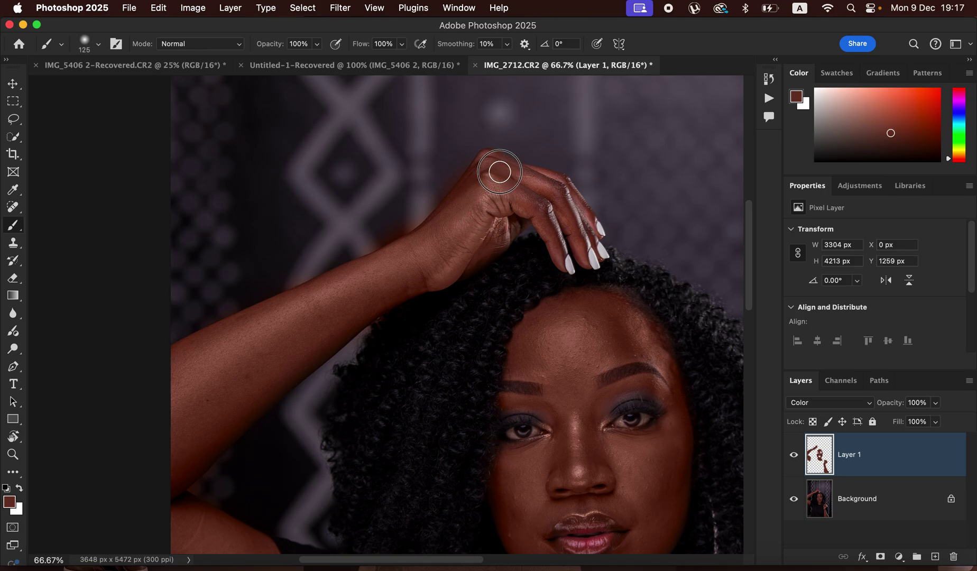
pyautogui.moveTo(580, 228); pyautogui.dragTo(556, 187)
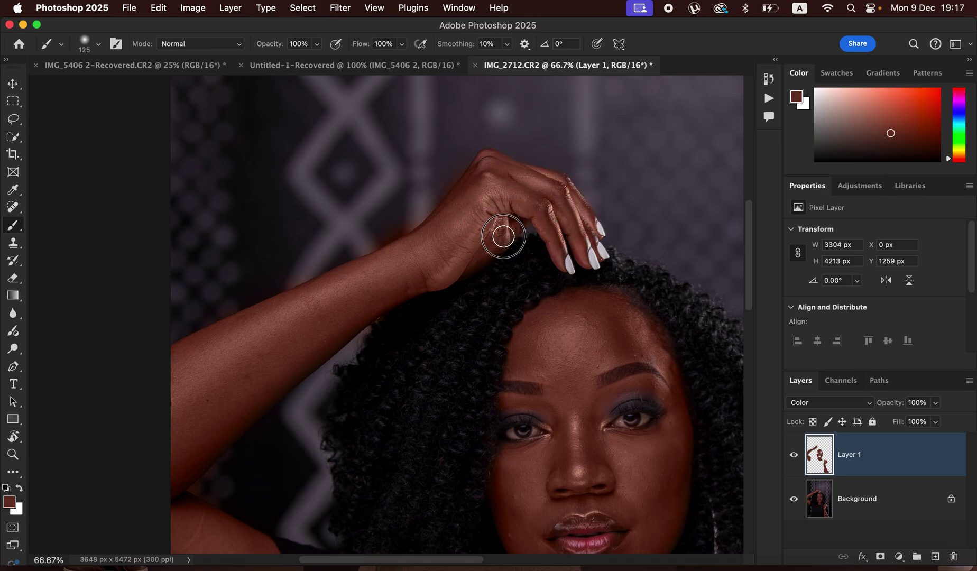
pyautogui.moveTo(460, 267); pyautogui.dragTo(410, 284)
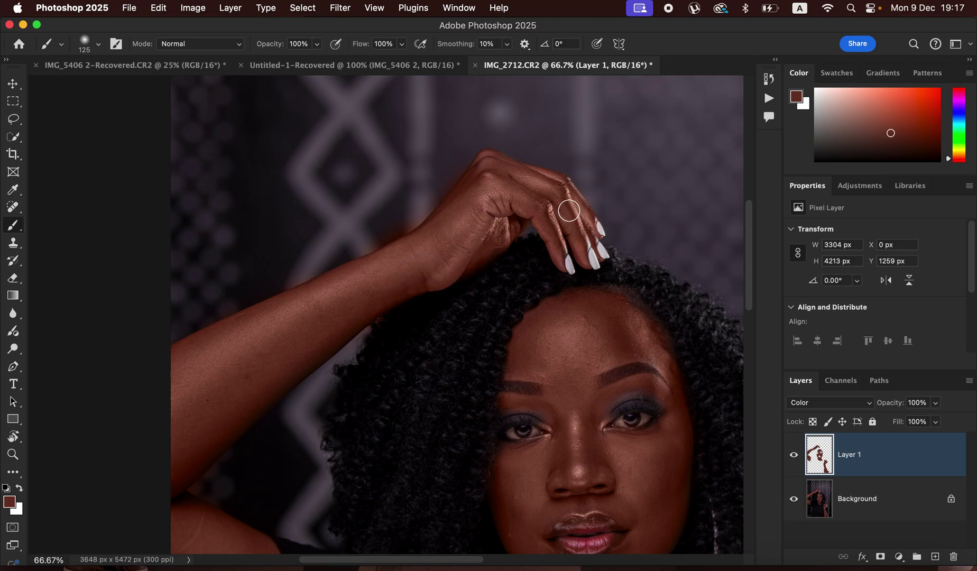
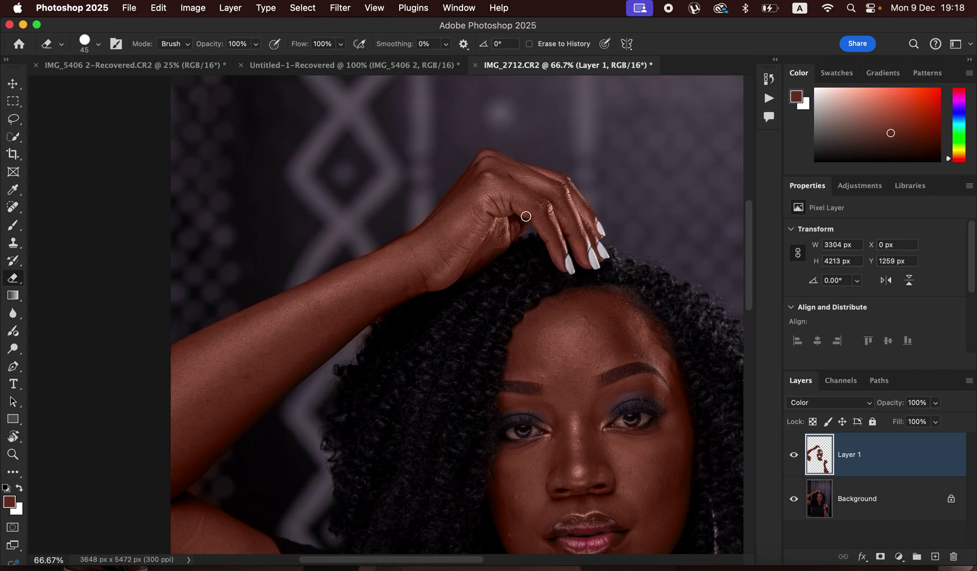
# - Erase stray colour on Layer 1 around the raised arm and the lowered hand with a 45 px Eraser, and review the whole portrait
pyautogui.click(211, 472)
pyautogui.moveTo(211, 472)
pyautogui.mouseDown()
pyautogui.moveTo(195, 490)
pyautogui.moveTo(230, 491)
pyautogui.moveTo(192, 490)
pyautogui.moveTo(226, 496)
pyautogui.moveTo(205, 488)
pyautogui.moveTo(242, 452)
pyautogui.moveTo(191, 491)
pyautogui.moveTo(232, 493)
pyautogui.mouseUp()
pyautogui.moveTo(471, 364); pyautogui.dragTo(353, 148)
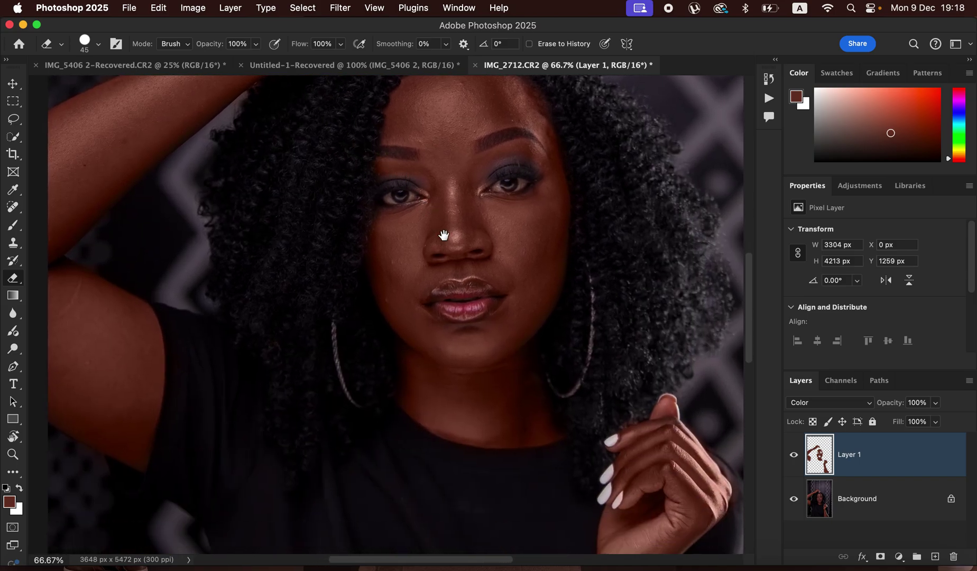
pyautogui.moveTo(380, 400)
pyautogui.mouseDown()
pyautogui.moveTo(327, 268)
pyautogui.moveTo(333, 214)
pyautogui.mouseUp()
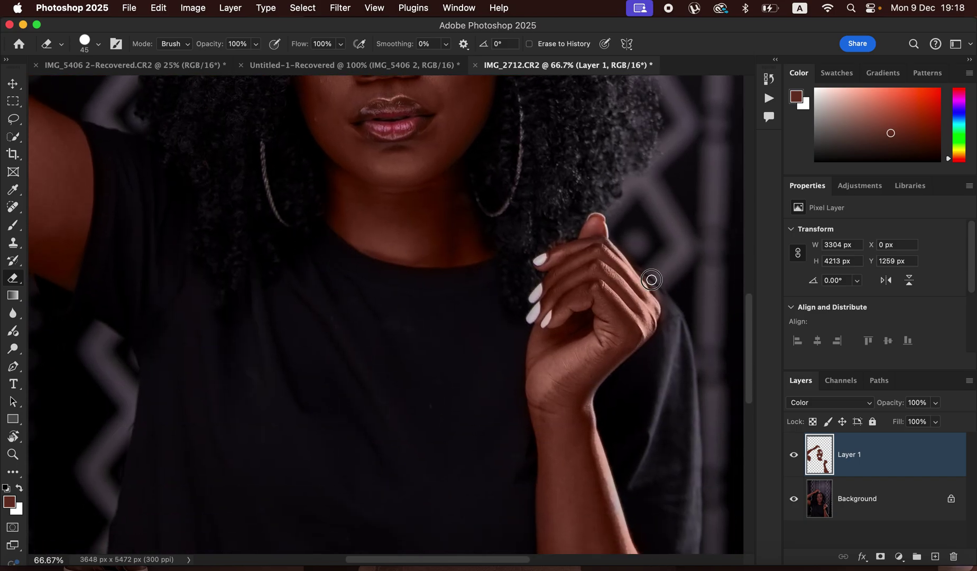
pyautogui.moveTo(669, 308)
pyautogui.mouseDown()
pyautogui.moveTo(665, 321)
pyautogui.moveTo(669, 306)
pyautogui.moveTo(634, 260)
pyautogui.mouseUp()
pyautogui.press('super+minus')
pyautogui.press('super+minus')
pyautogui.press('super+minus')
pyautogui.press('super+minus')
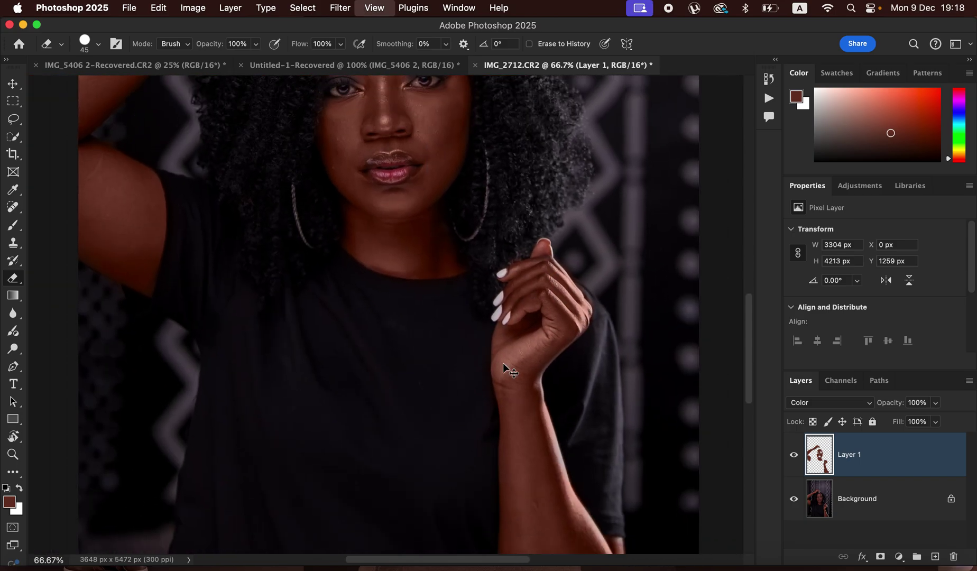
pyautogui.press('super+equal')
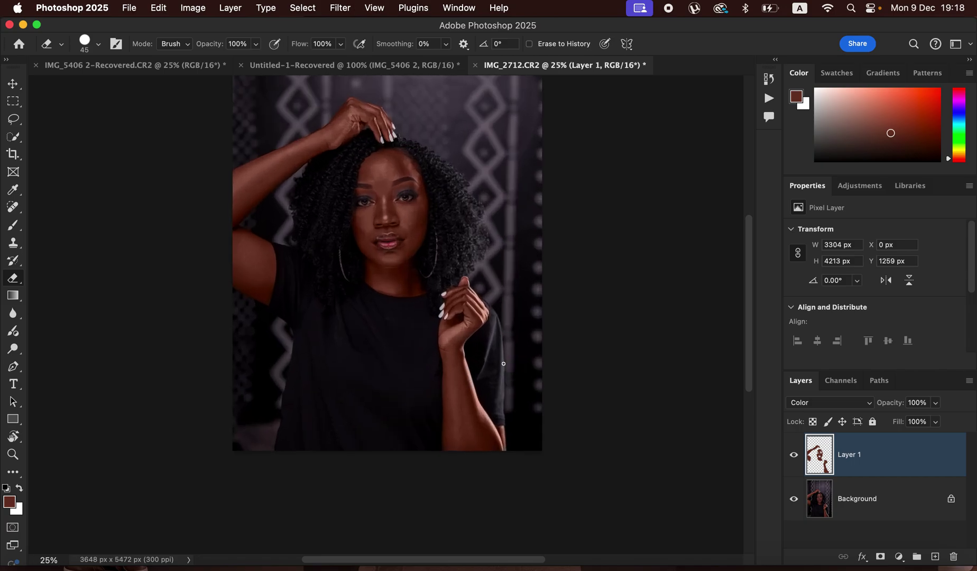
pyautogui.moveTo(437, 314); pyautogui.dragTo(448, 346)
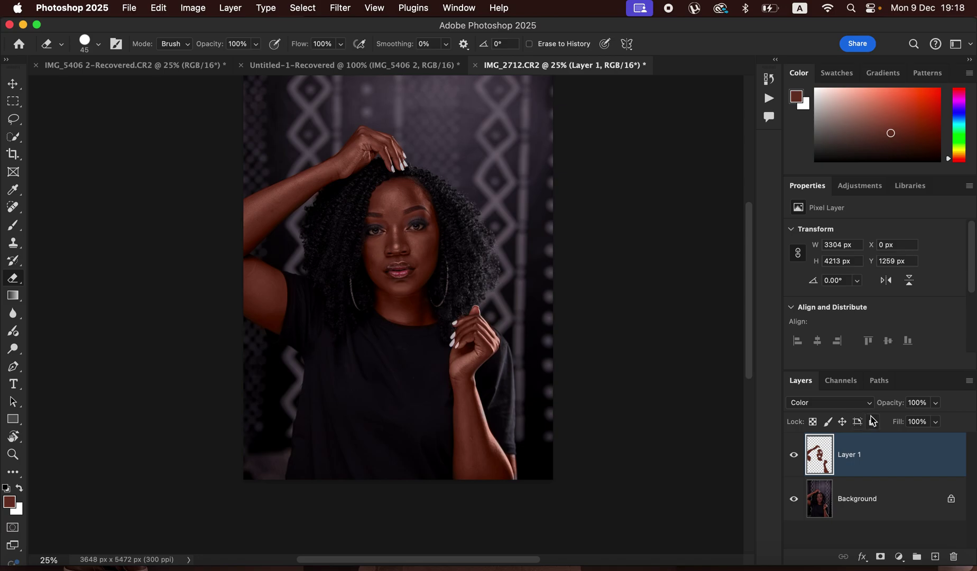
# - Lower the opacity of Layer 1 to roughly half so the painted skin tone blends in
pyautogui.moveTo(936, 404); pyautogui.dragTo(904, 420)
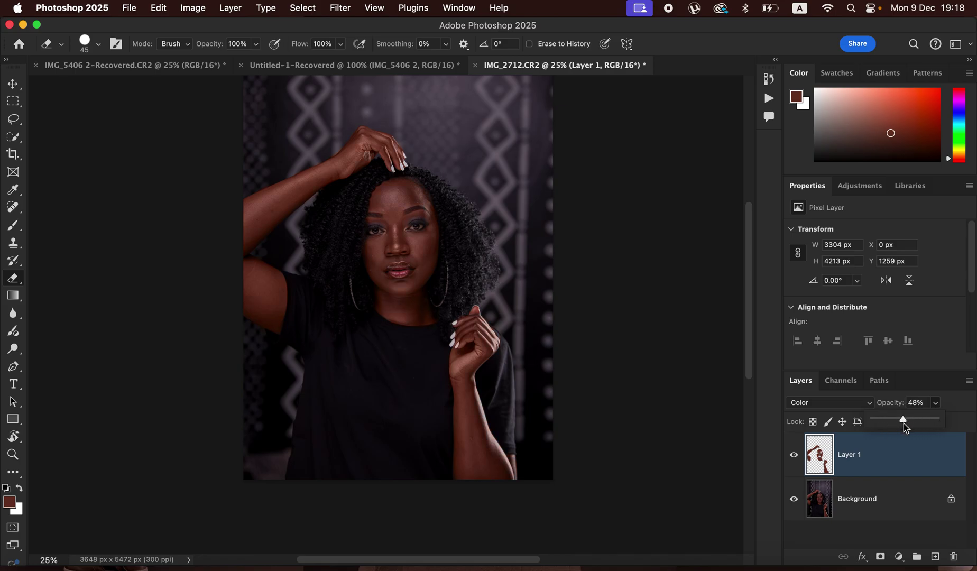
pyautogui.moveTo(904, 421); pyautogui.dragTo(909, 422)
# - Add a Hue/Saturation adjustment layer above Layer 1 and set the Reds lightness to -15
pyautogui.click(899, 557)
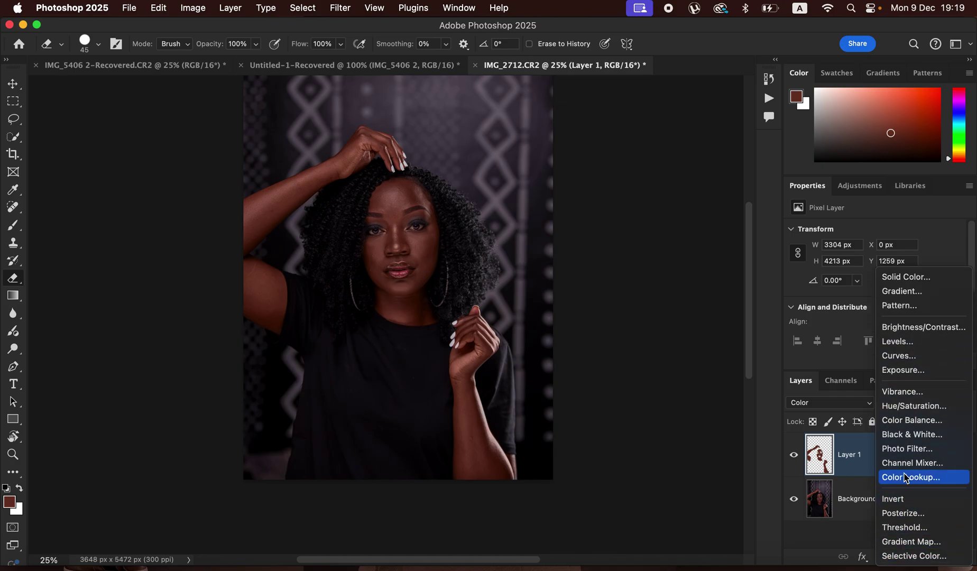
pyautogui.click(908, 407)
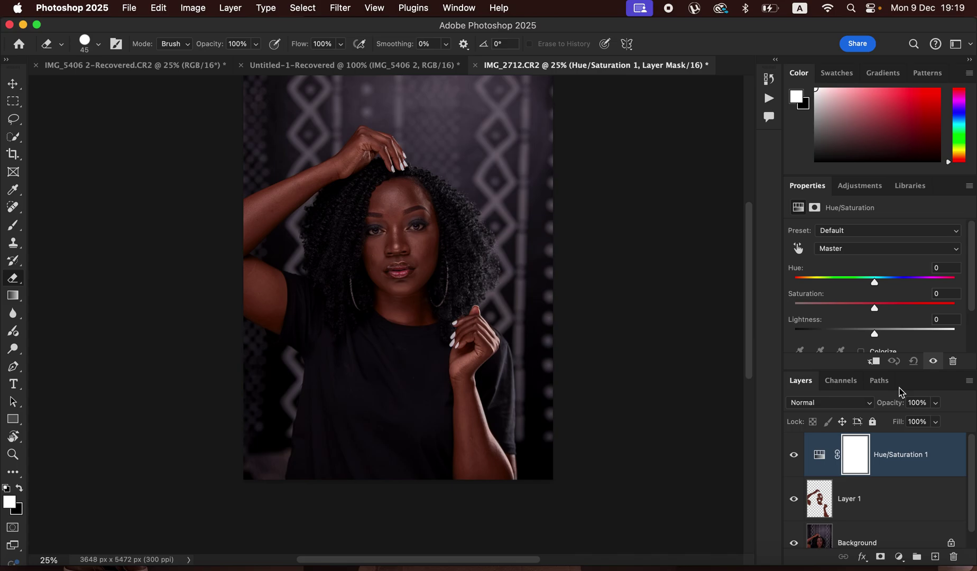
pyautogui.click(854, 249)
pyautogui.click(848, 266)
pyautogui.moveTo(876, 339); pyautogui.dragTo(857, 340)
pyautogui.moveTo(857, 340); pyautogui.dragTo(864, 339)
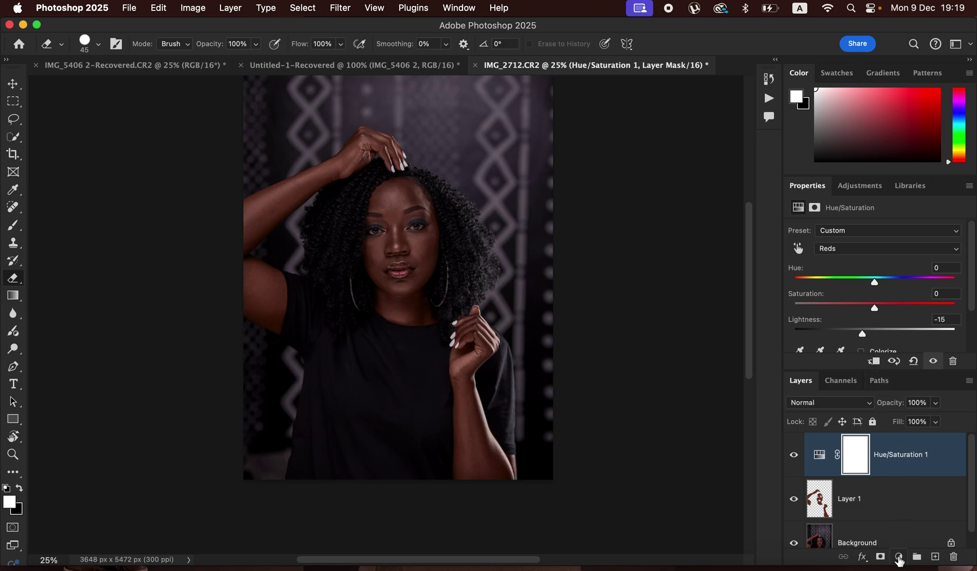
# - Add a Black & White adjustment layer in Multiply blend mode and reduce its opacity to 8%
pyautogui.click(899, 556)
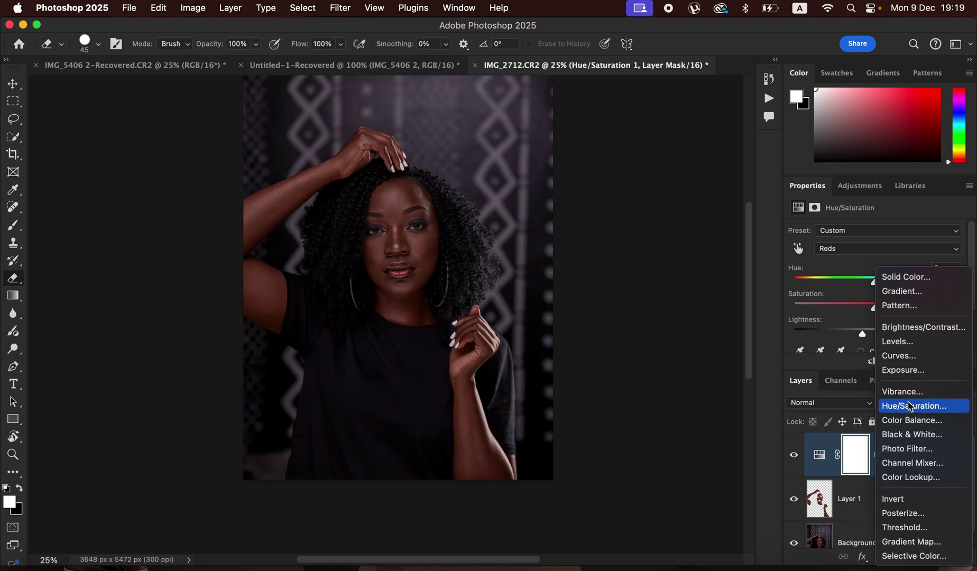
pyautogui.click(915, 434)
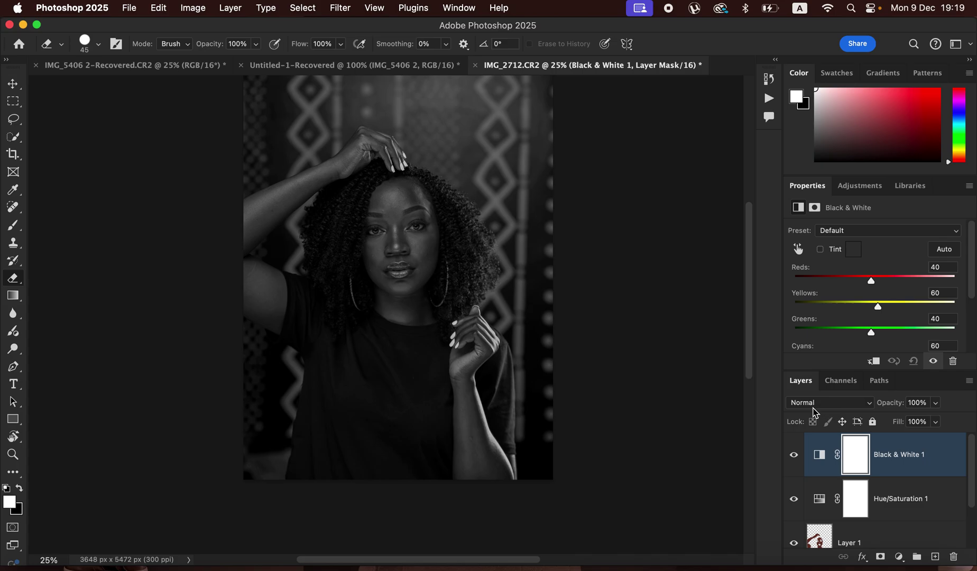
pyautogui.click(835, 409)
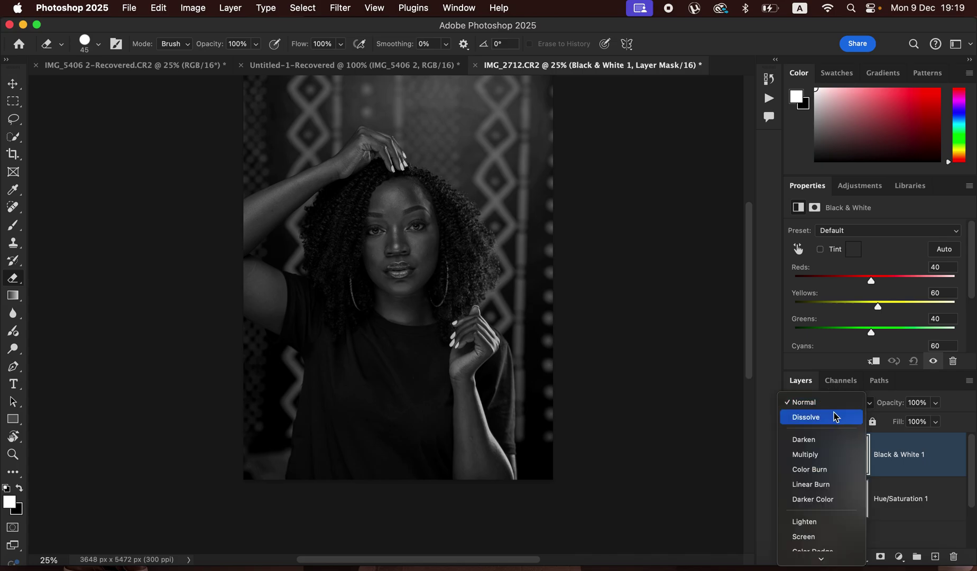
pyautogui.click(835, 454)
pyautogui.click(935, 403)
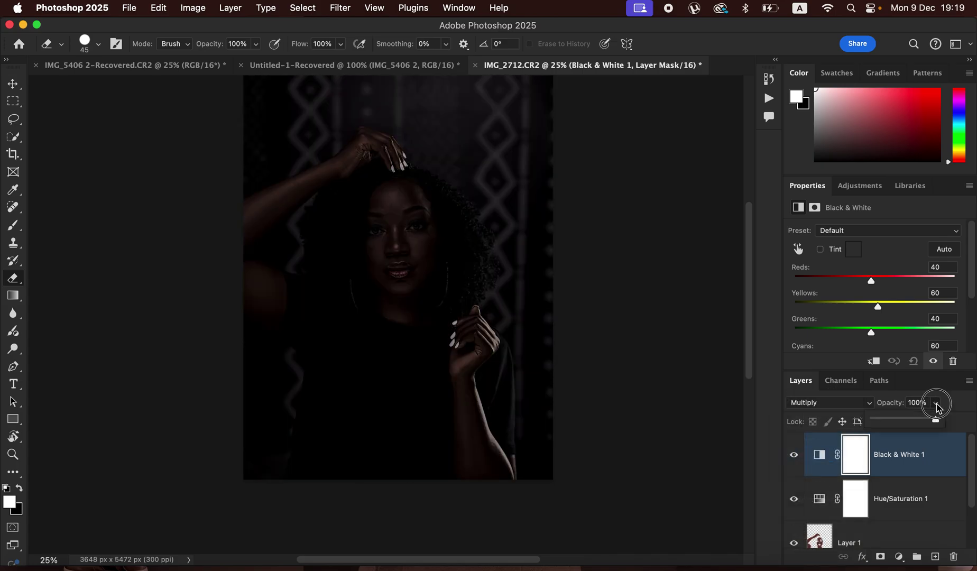
pyautogui.moveTo(929, 424); pyautogui.dragTo(880, 426)
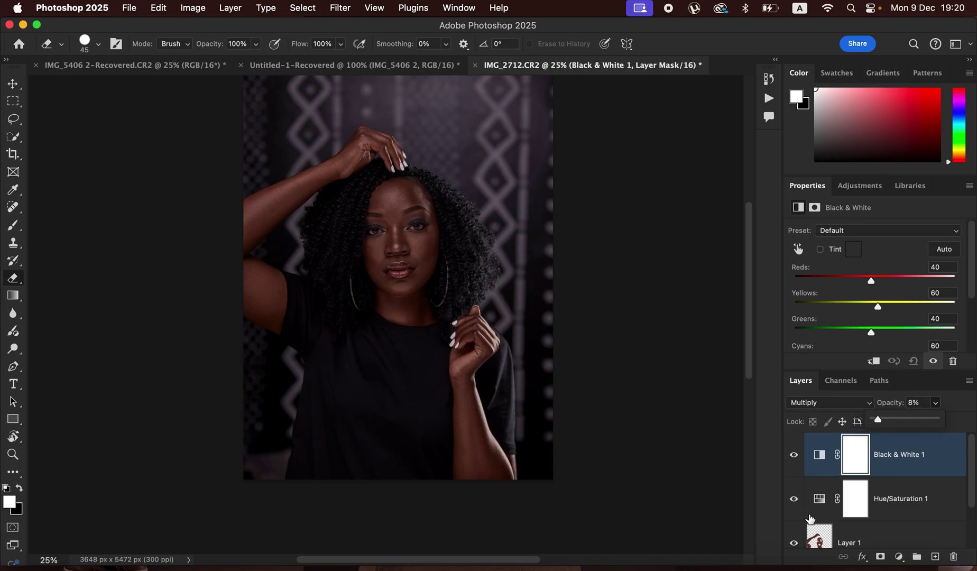
# - Add a Selective Color adjustment layer and set the Blacks to +6 Cyan and -1 Yellow
pyautogui.click(898, 557)
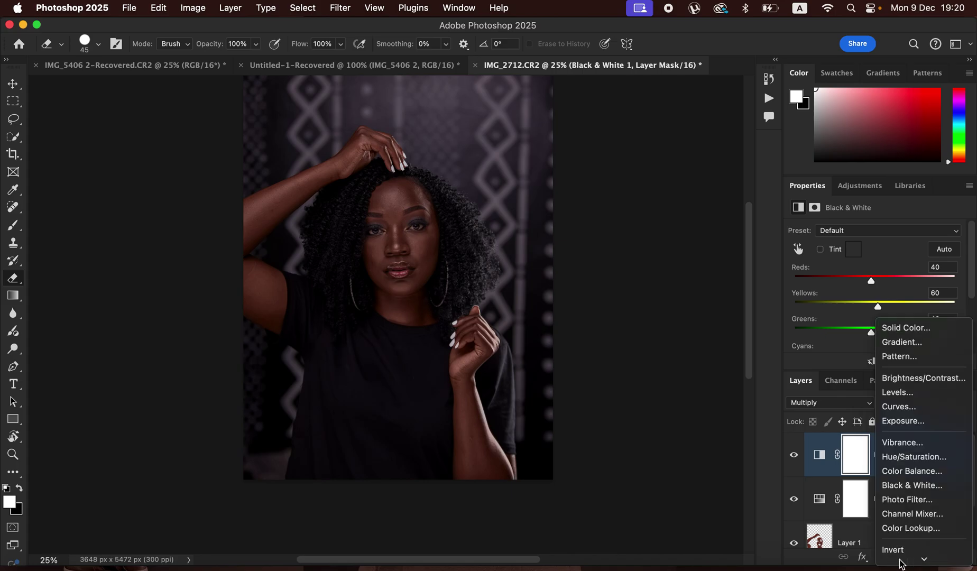
pyautogui.moveTo(900, 564)
pyautogui.click(910, 556)
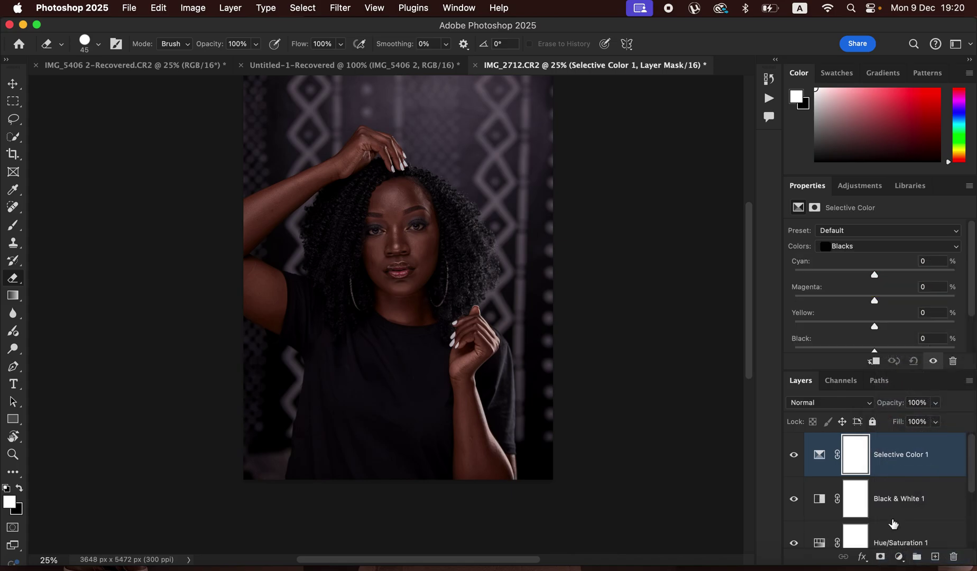
pyautogui.click(868, 247)
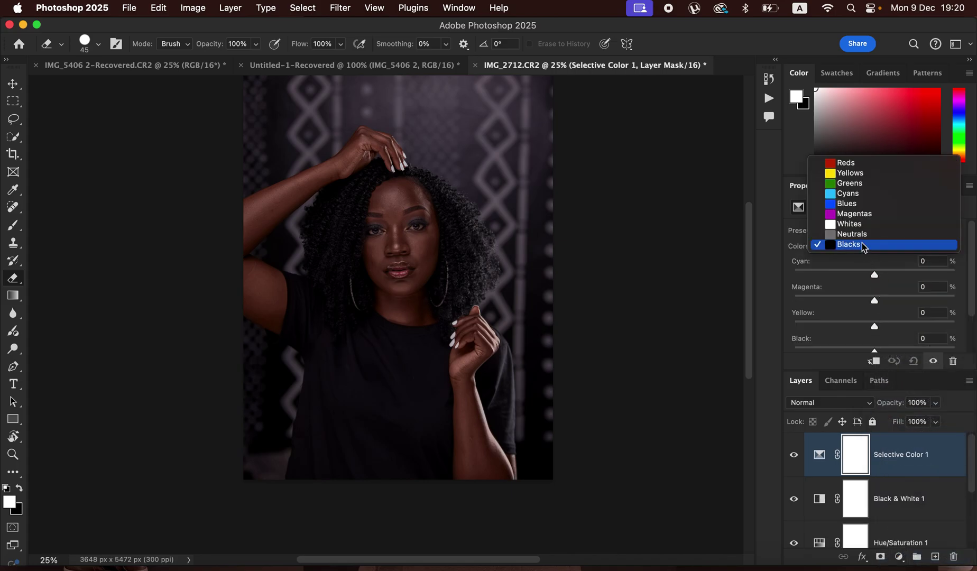
pyautogui.click(868, 164)
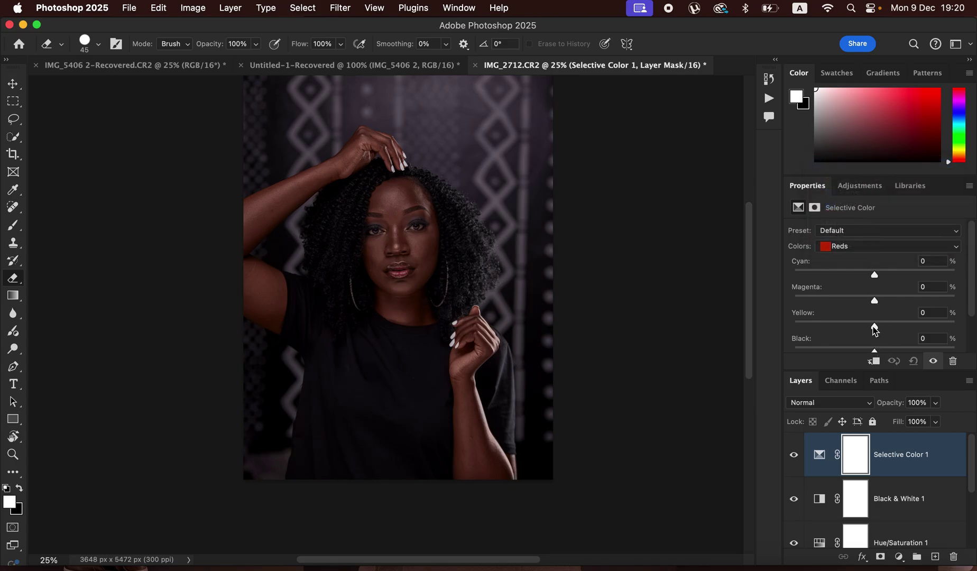
pyautogui.moveTo(875, 329)
pyautogui.mouseDown()
pyautogui.moveTo(863, 323)
pyautogui.moveTo(875, 327)
pyautogui.mouseUp()
pyautogui.click(860, 247)
pyautogui.click(864, 326)
pyautogui.moveTo(876, 275); pyautogui.dragTo(881, 275)
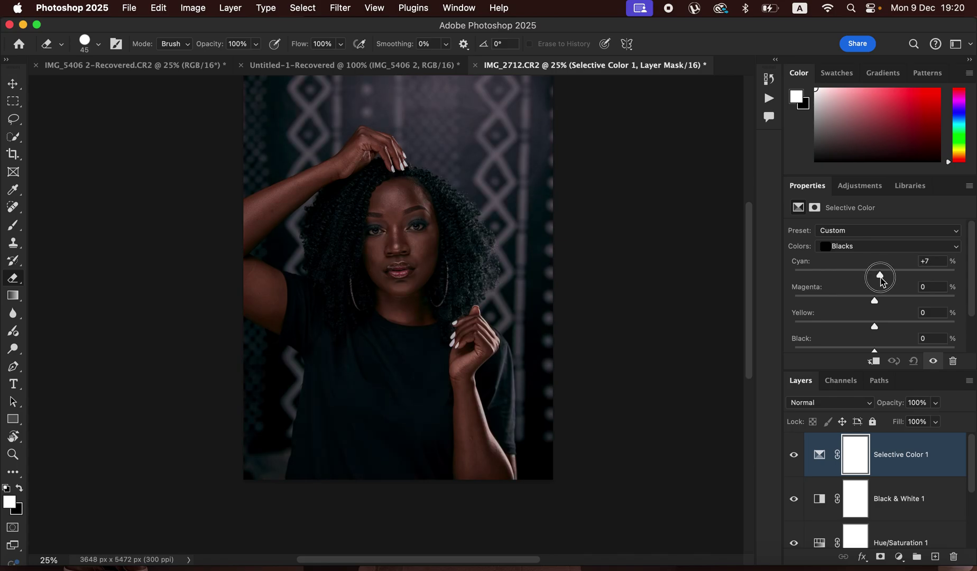
pyautogui.moveTo(880, 278); pyautogui.dragTo(876, 270)
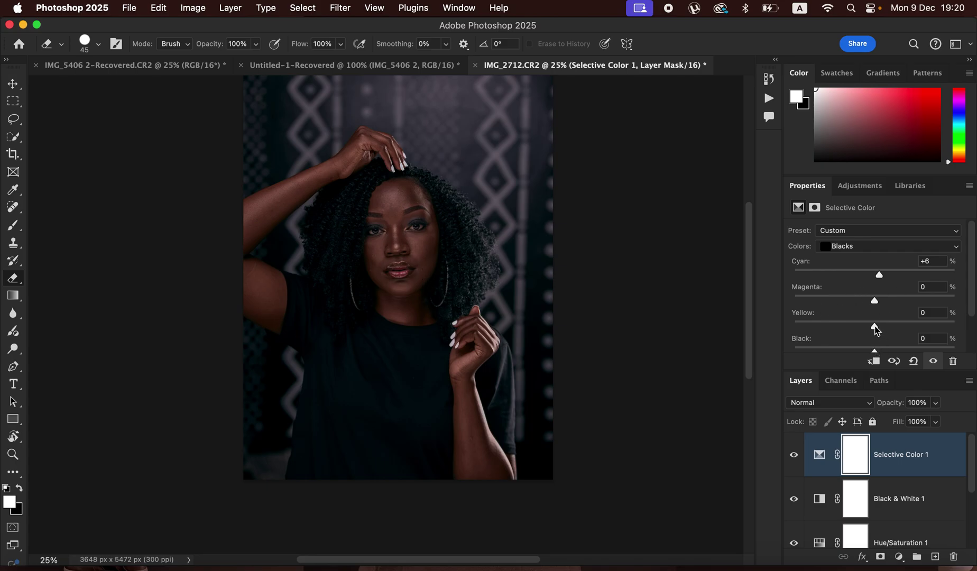
pyautogui.moveTo(876, 329); pyautogui.dragTo(876, 329)
# - Set the Reds lightness of the existing Hue/Saturation adjustment layer to -18
pyautogui.click(820, 546)
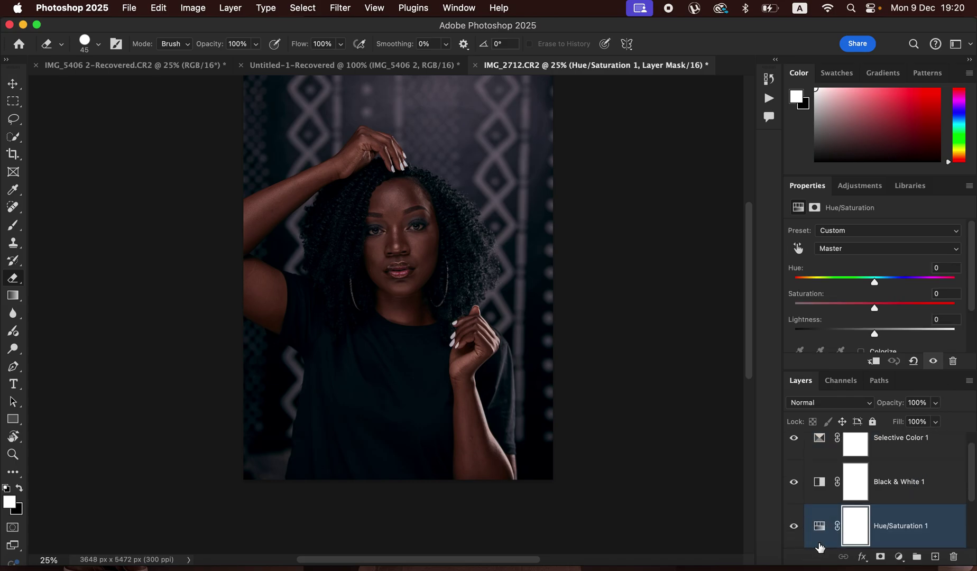
pyautogui.click(819, 526)
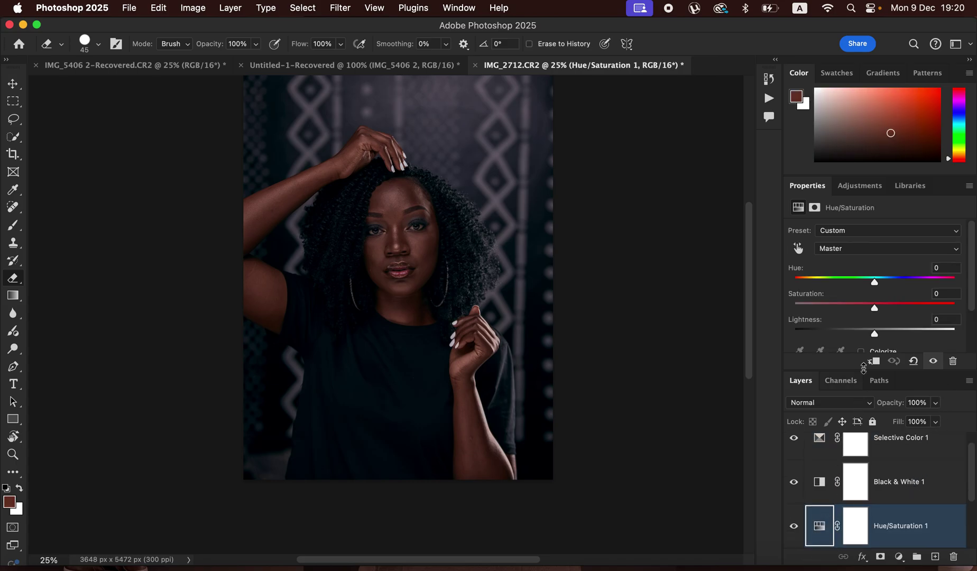
pyautogui.click(844, 249)
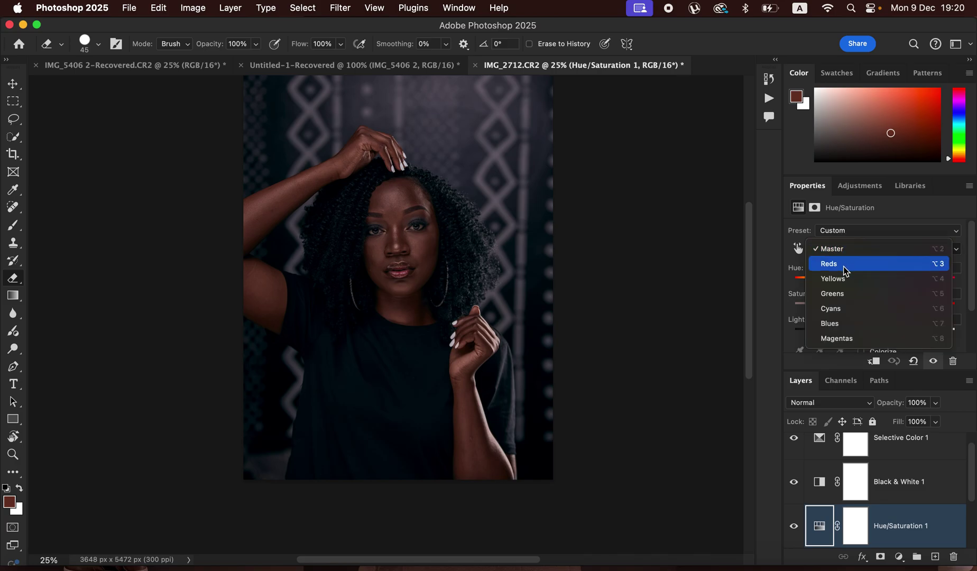
pyautogui.click(845, 270)
pyautogui.moveTo(874, 334); pyautogui.dragTo(861, 338)
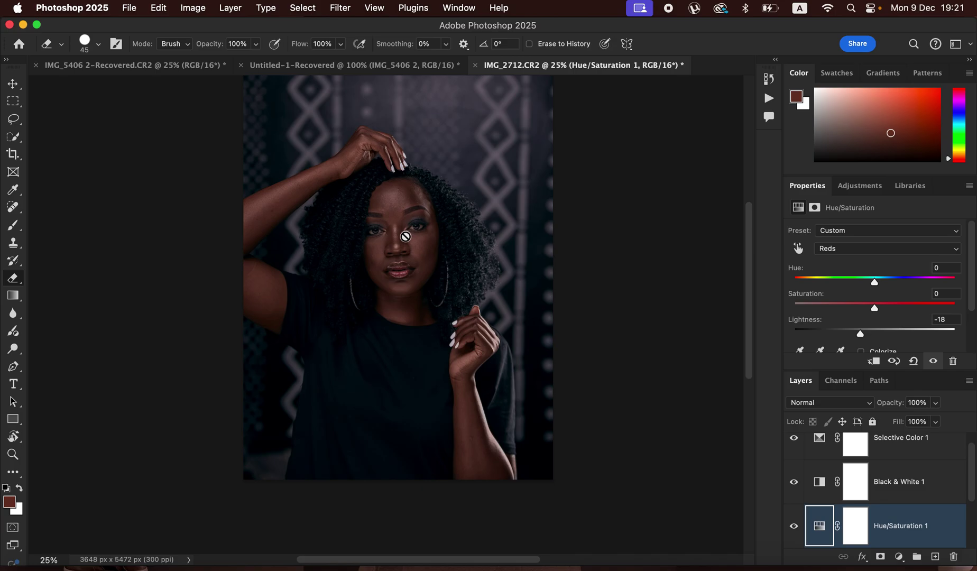
# - Add a second Hue/Saturation adjustment layer on top with Saturation -70 and invert its mask to black
pyautogui.press('super+equal')
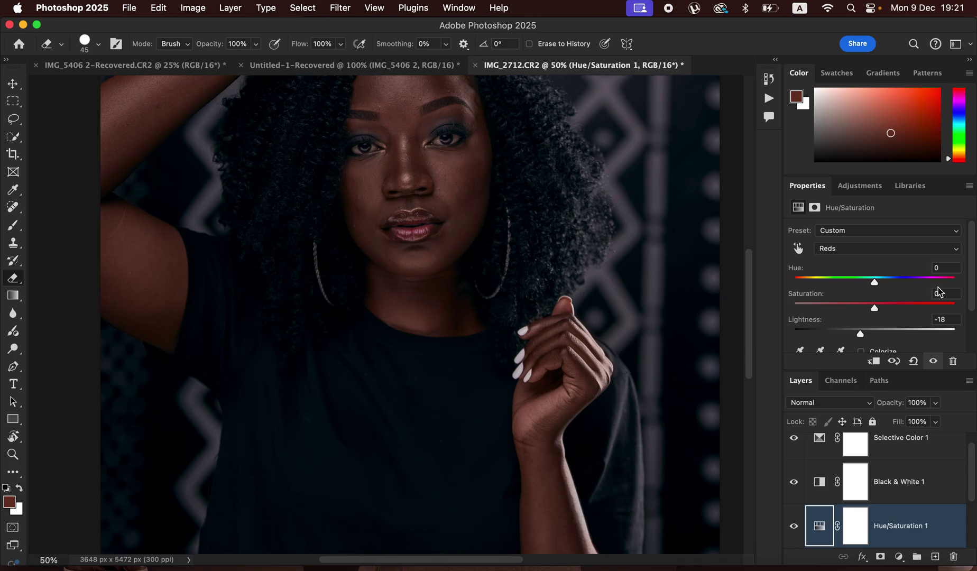
pyautogui.scroll(1, 973, 479)
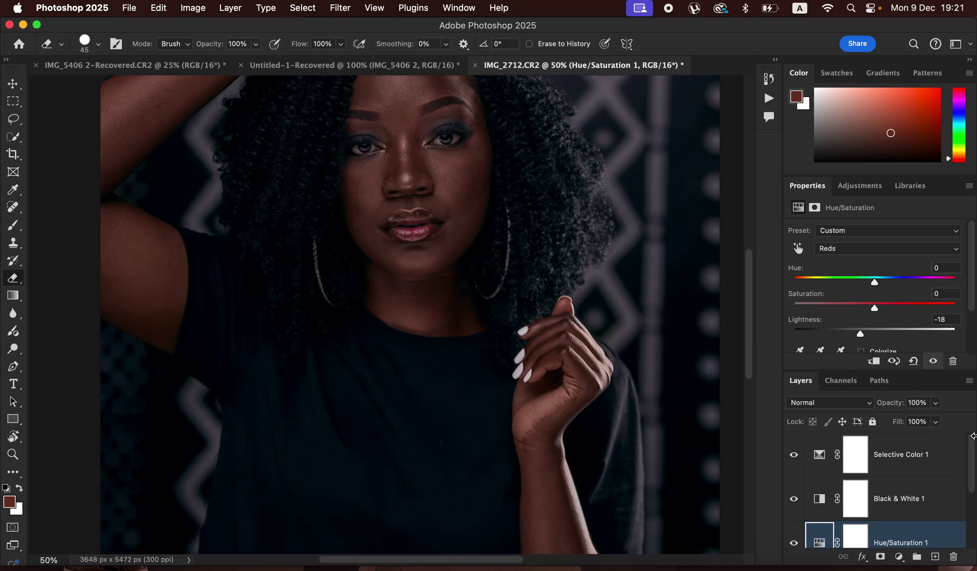
pyautogui.click(935, 461)
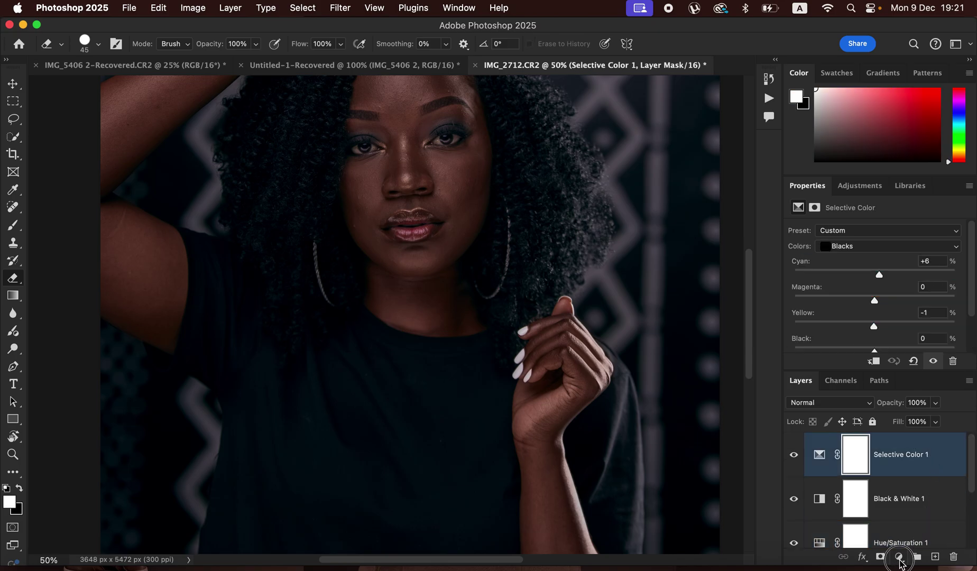
pyautogui.click(899, 556)
pyautogui.click(922, 421)
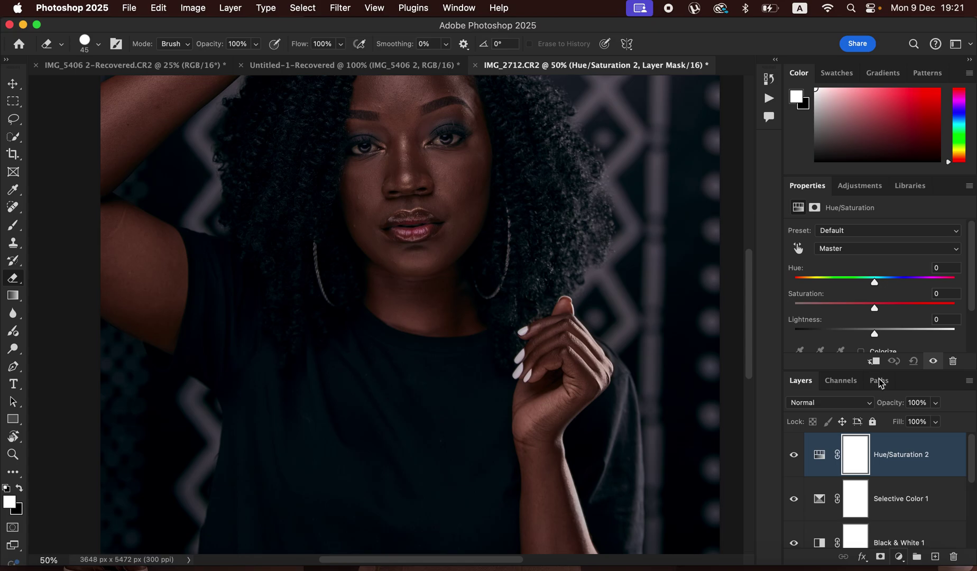
pyautogui.moveTo(875, 307); pyautogui.dragTo(819, 309)
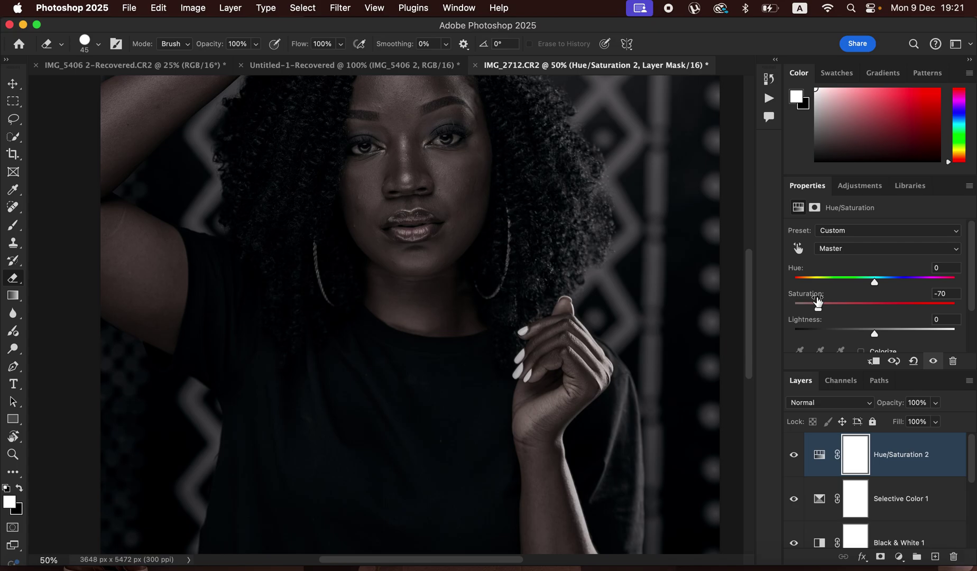
pyautogui.press('super+i')
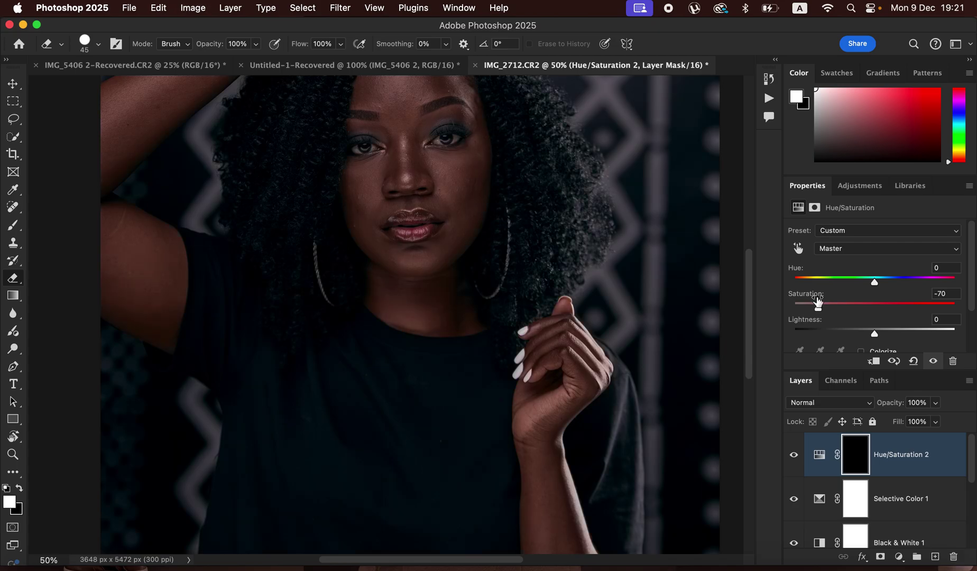
# - Paint white over both eyes on the top Hue/Saturation layer's mask with a 50 px soft round brush, and review the portrait
pyautogui.moveTo(19, 227); pyautogui.dragTo(62, 228)
pyautogui.click(98, 44)
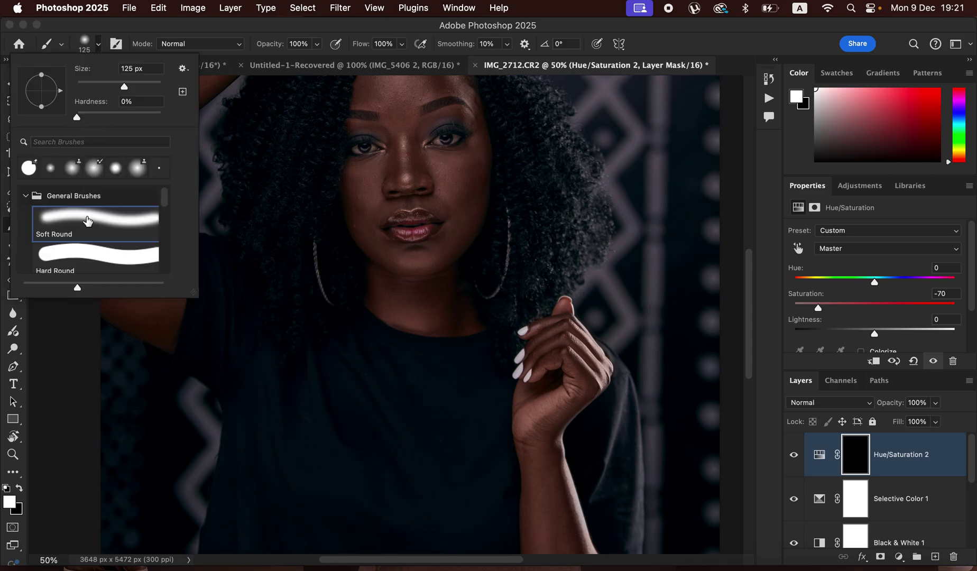
pyautogui.click(20, 488)
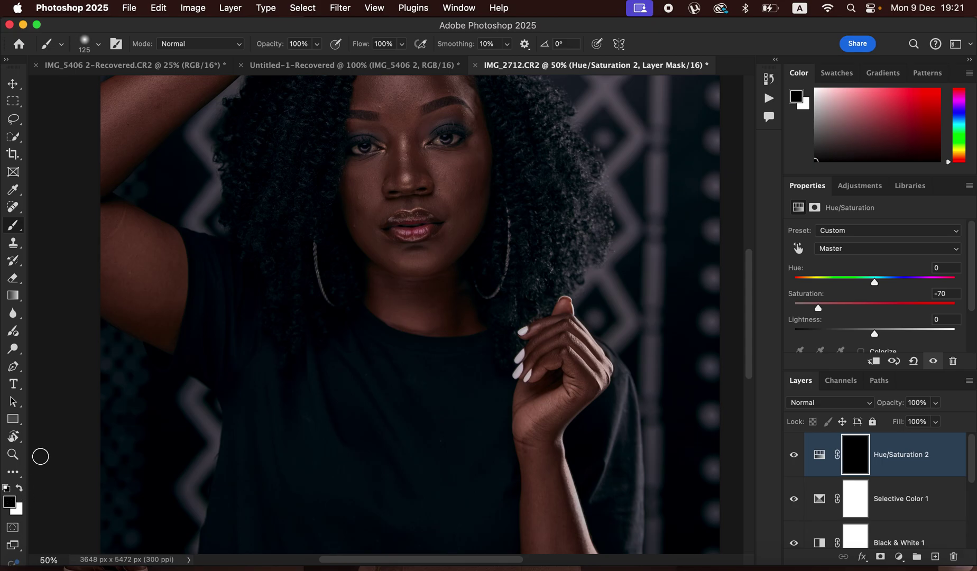
pyautogui.press('super+equal')
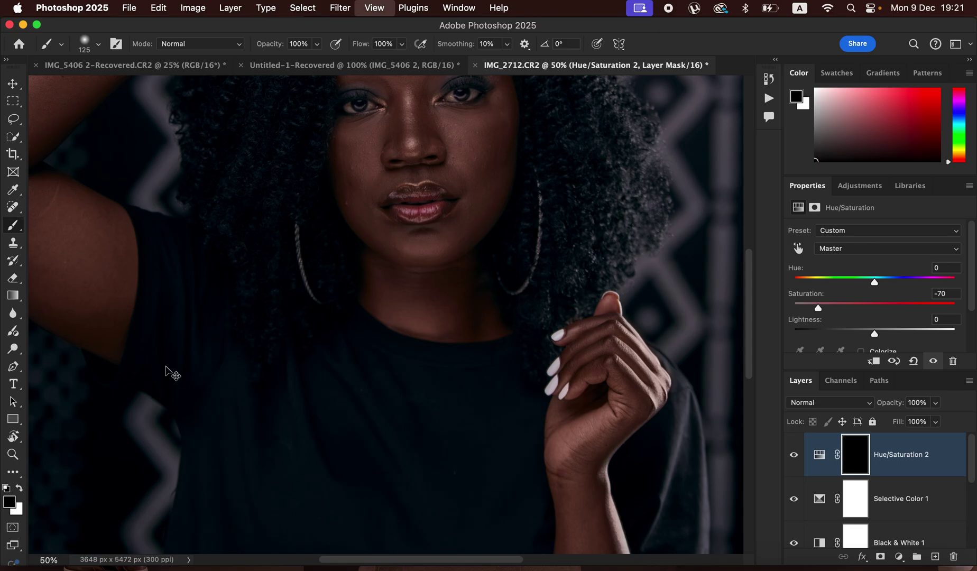
pyautogui.scroll(3, 457, 236)
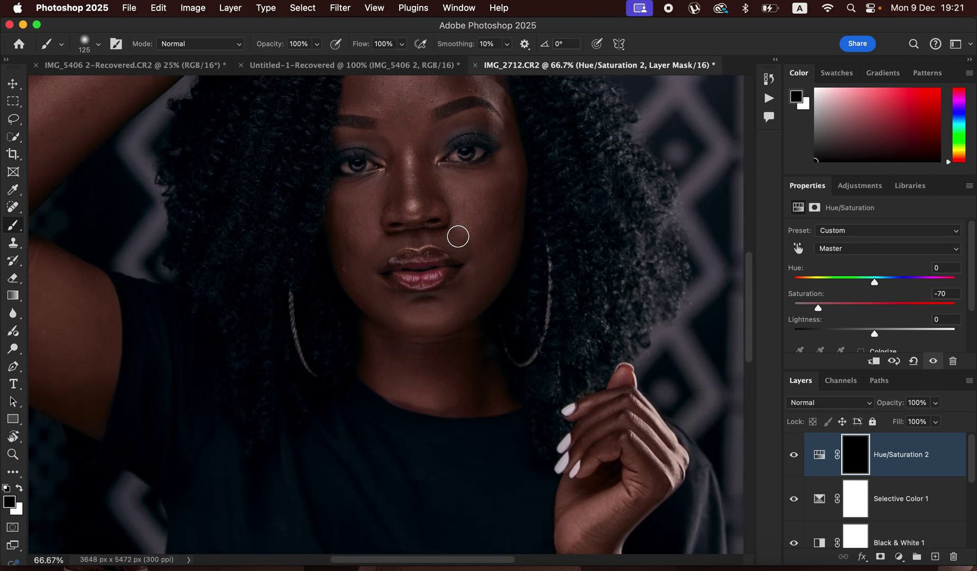
pyautogui.press('[')
pyautogui.press('[')
pyautogui.press('[')
pyautogui.press('[')
pyautogui.press('[')
pyautogui.press('[')
pyautogui.click(19, 487)
pyautogui.moveTo(448, 157); pyautogui.dragTo(473, 157)
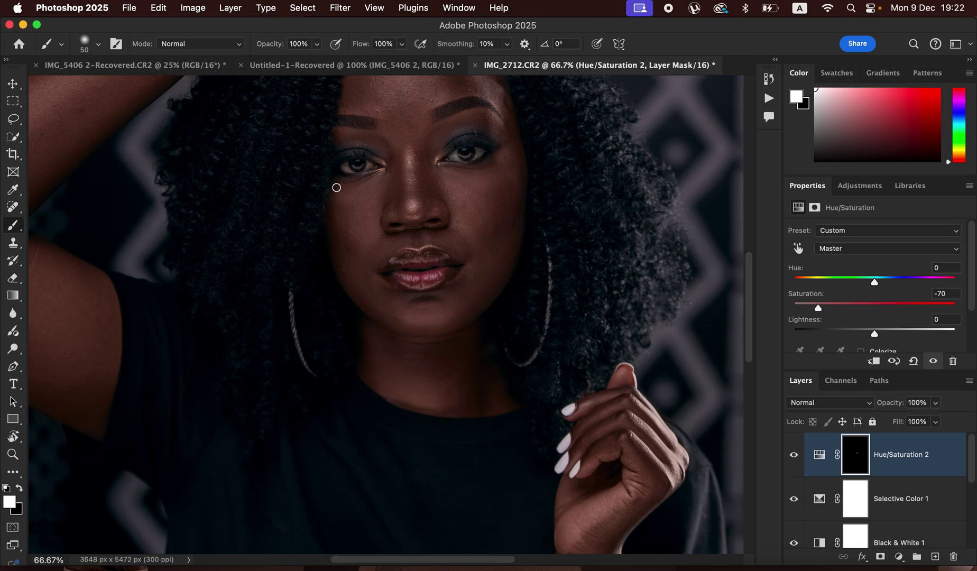
pyautogui.moveTo(349, 170)
pyautogui.mouseDown()
pyautogui.moveTo(367, 164)
pyautogui.moveTo(356, 169)
pyautogui.mouseUp()
pyautogui.scroll(-1, 944, 495)
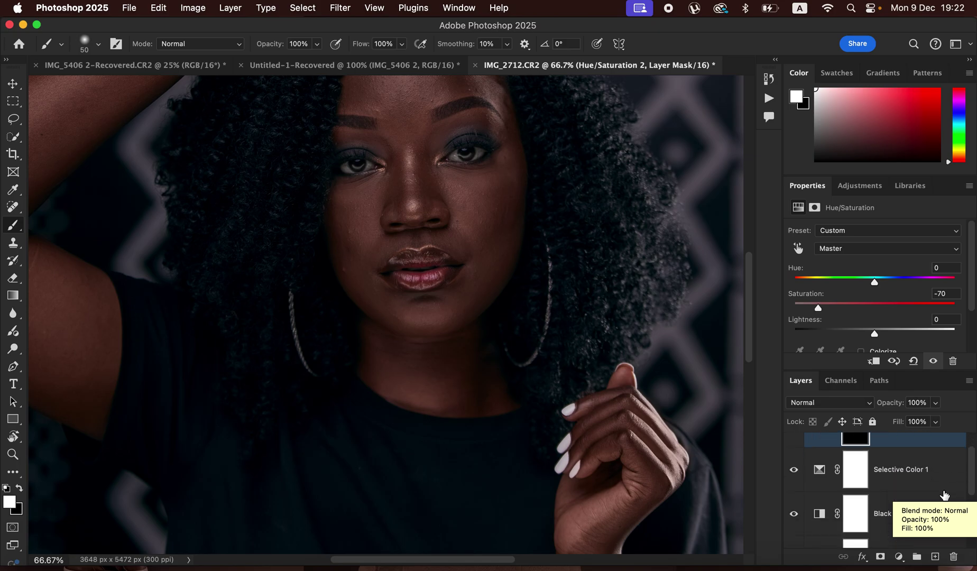
pyautogui.press('super+minus')
pyautogui.press('super+minus')
pyautogui.press('super+minus')
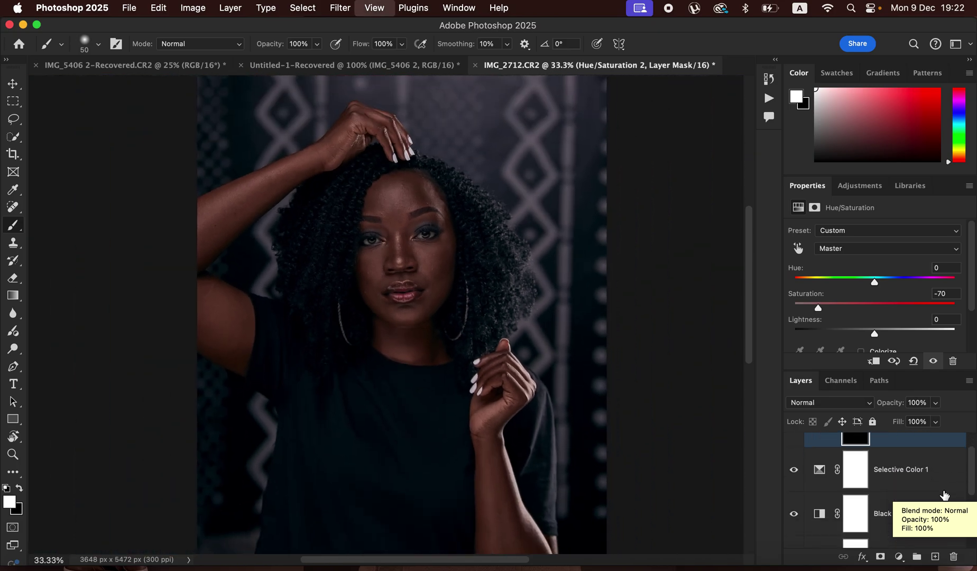